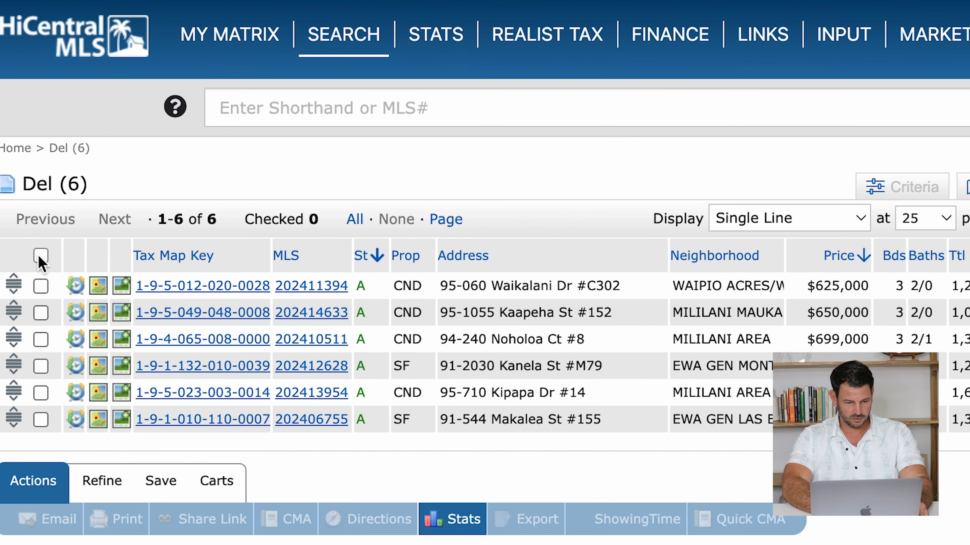
# - Send all six checked listings to ShowingTime as a new showing cart
pyautogui.click(12, 279)
pyautogui.click(629, 521)
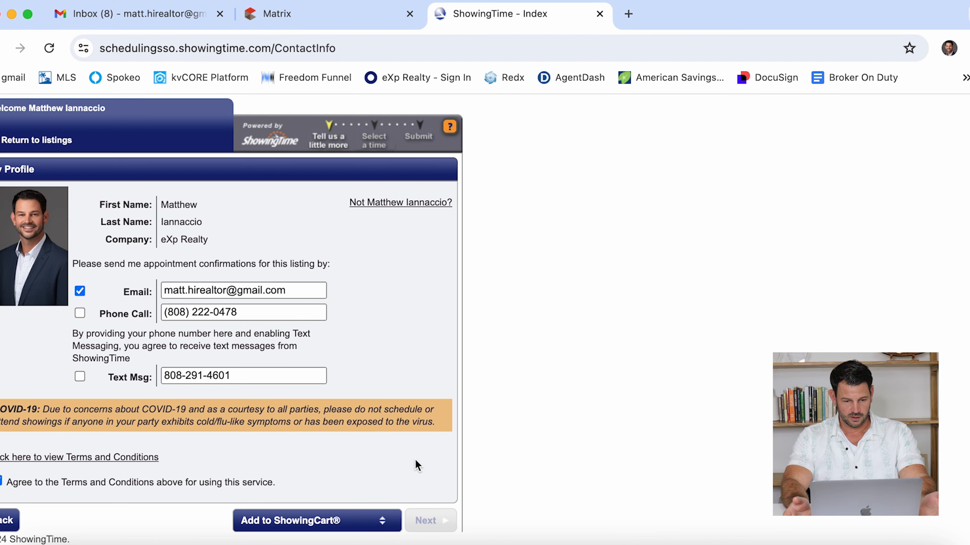
pyautogui.scroll(-1, 415, 461)
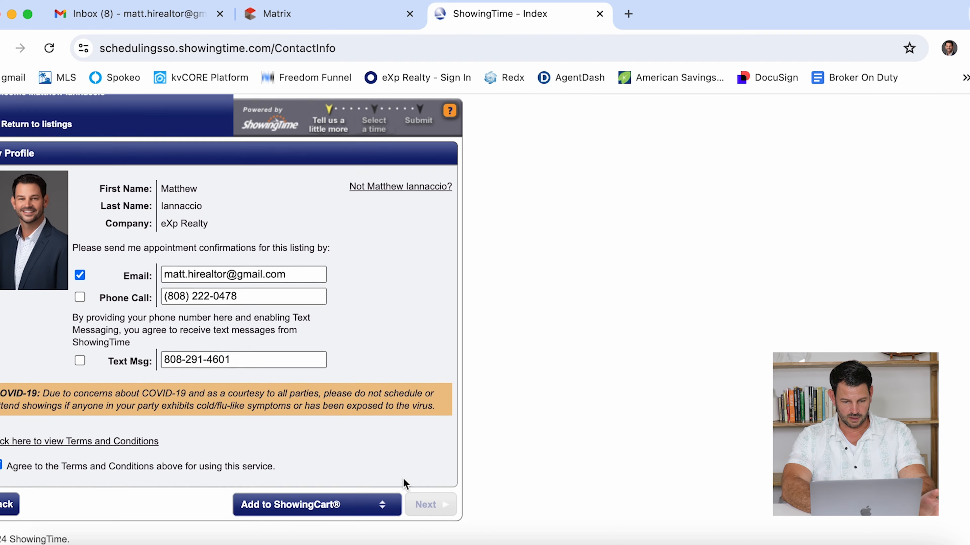
pyautogui.click(384, 511)
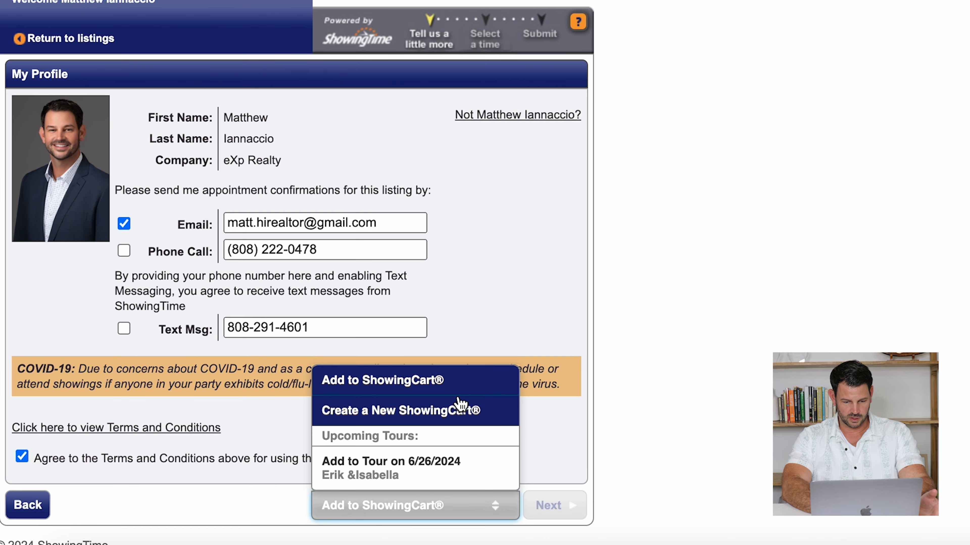
pyautogui.click(352, 427)
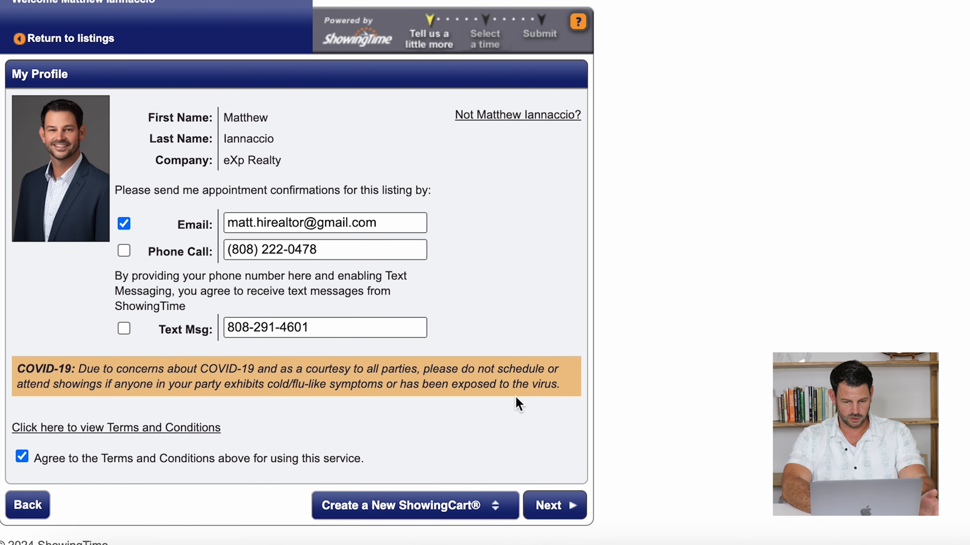
pyautogui.click(557, 505)
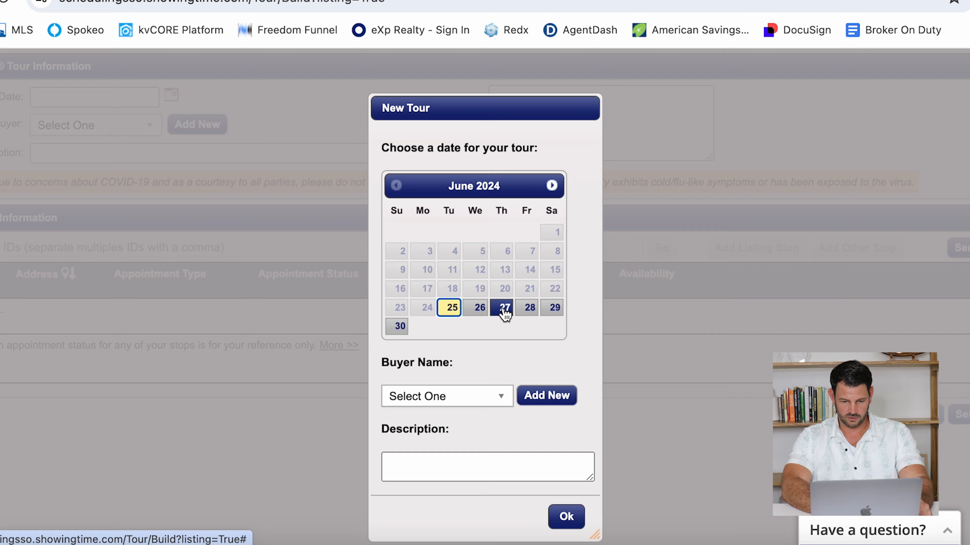
# - Date the tour June 27, 2024 with the description 'Del' and confirm
pyautogui.click(502, 331)
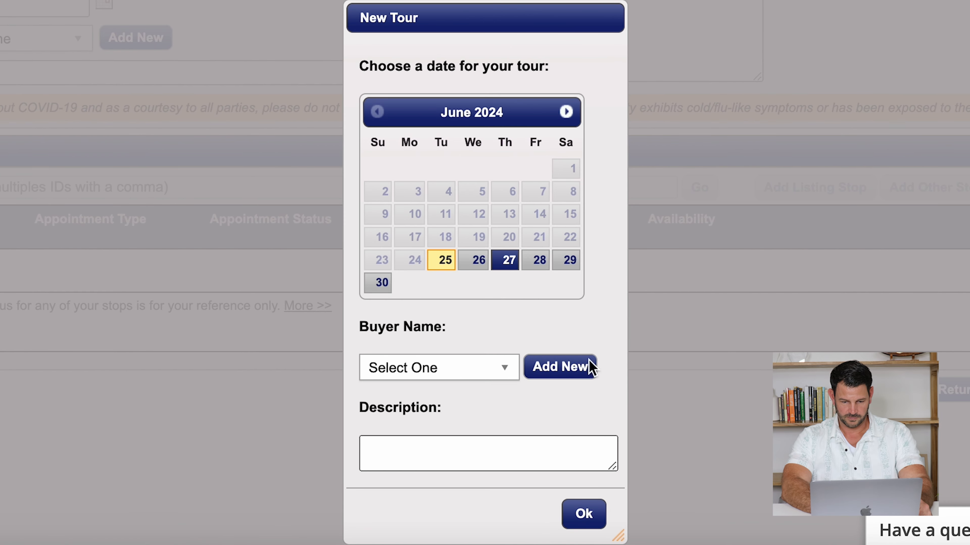
pyautogui.click(456, 455)
pyautogui.write('Del')
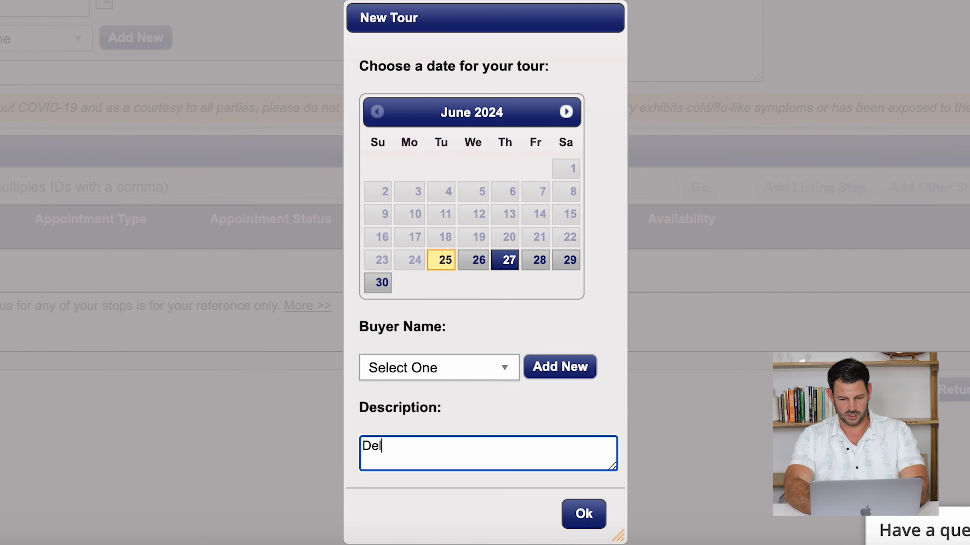
pyautogui.click(583, 514)
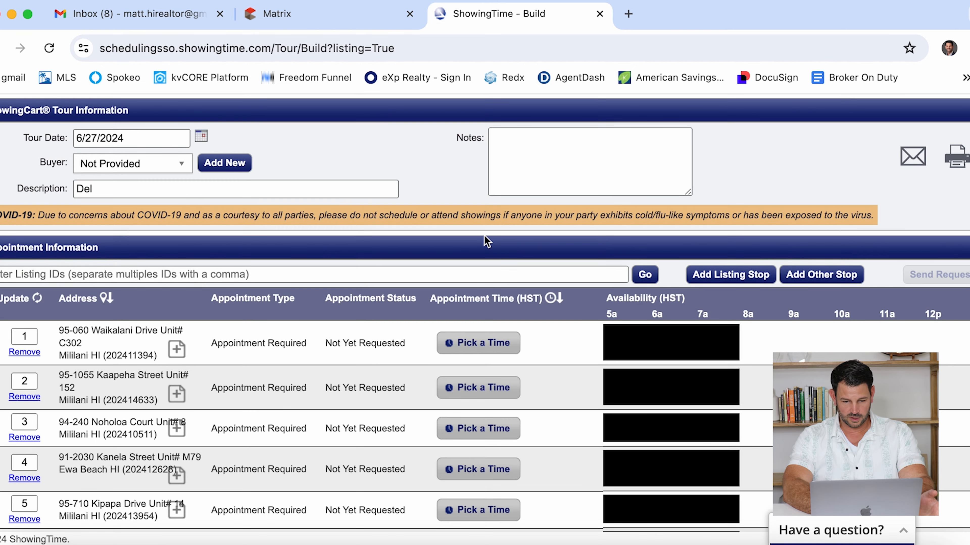
# - Inspect the six stops on the route map and run Smart Route to optimize their order
pyautogui.scroll(-2, 487, 241)
pyautogui.scroll(-10, 487, 241)
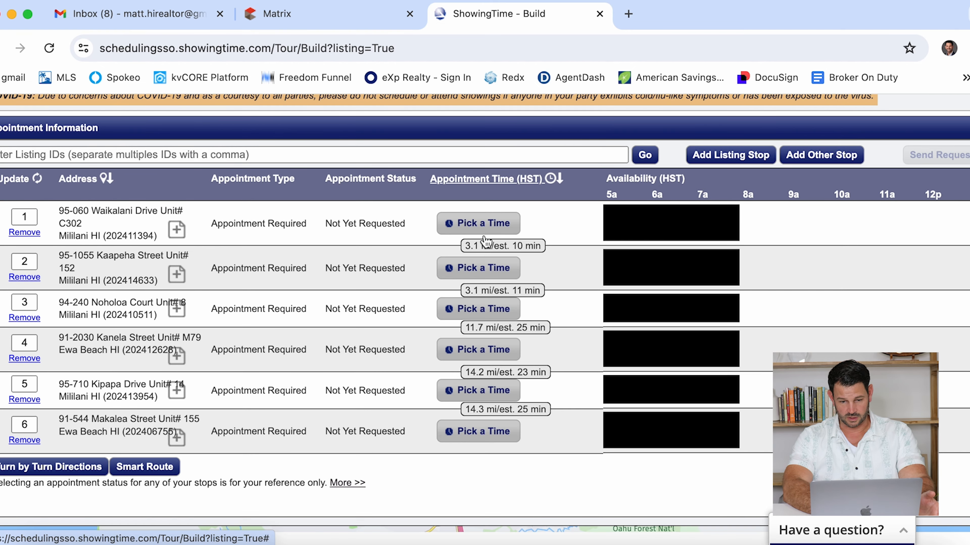
pyautogui.scroll(-1, 488, 239)
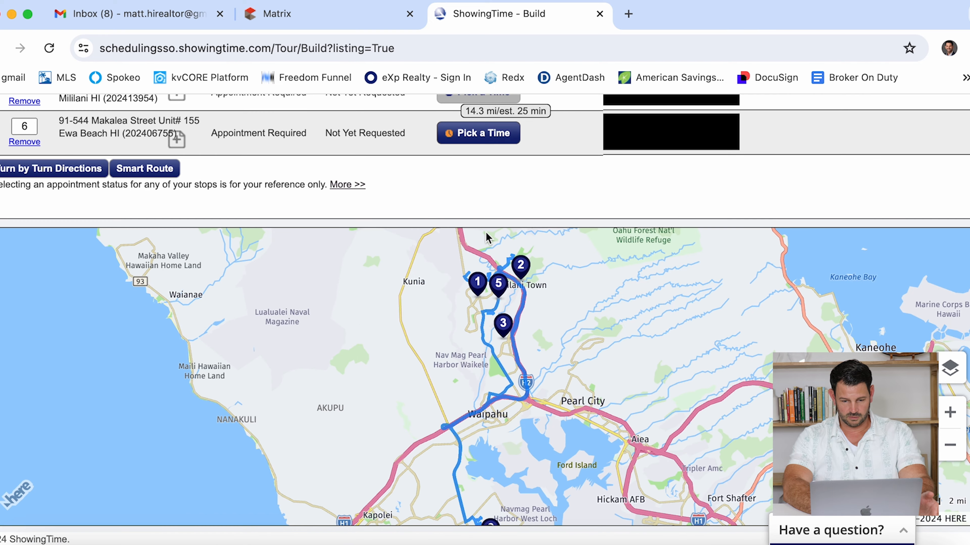
pyautogui.moveTo(482, 413); pyautogui.dragTo(374, 368)
pyautogui.scroll(-5, 373, 368)
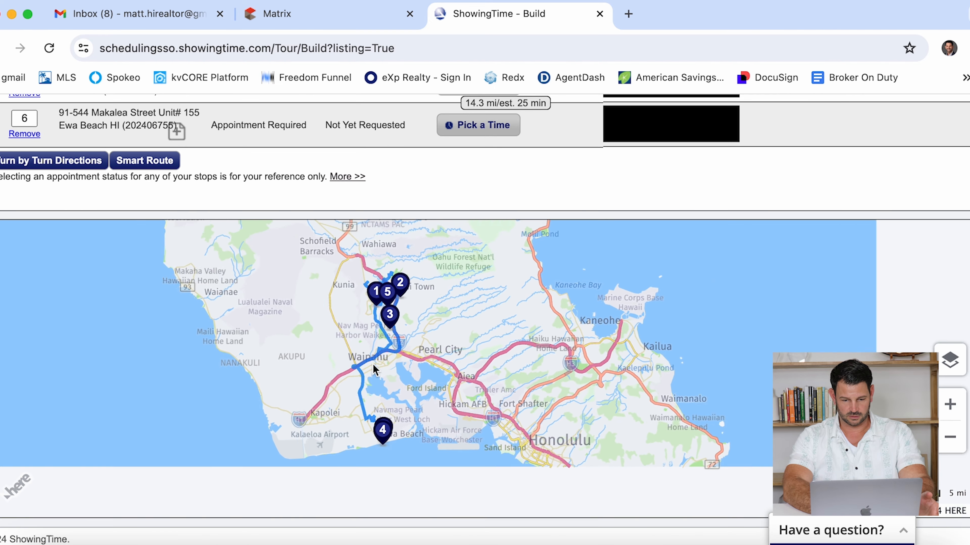
pyautogui.scroll(2, 372, 364)
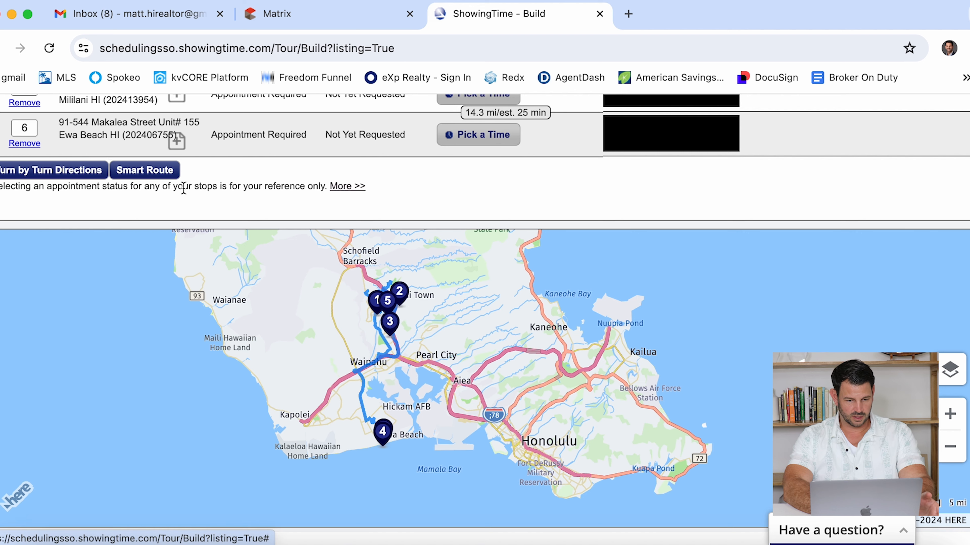
pyautogui.click(165, 178)
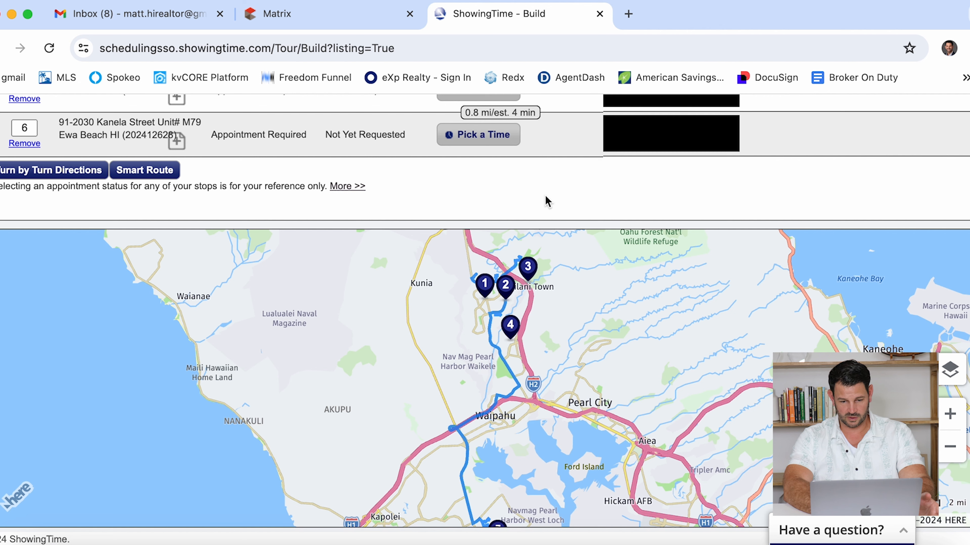
pyautogui.moveTo(512, 422); pyautogui.dragTo(473, 382)
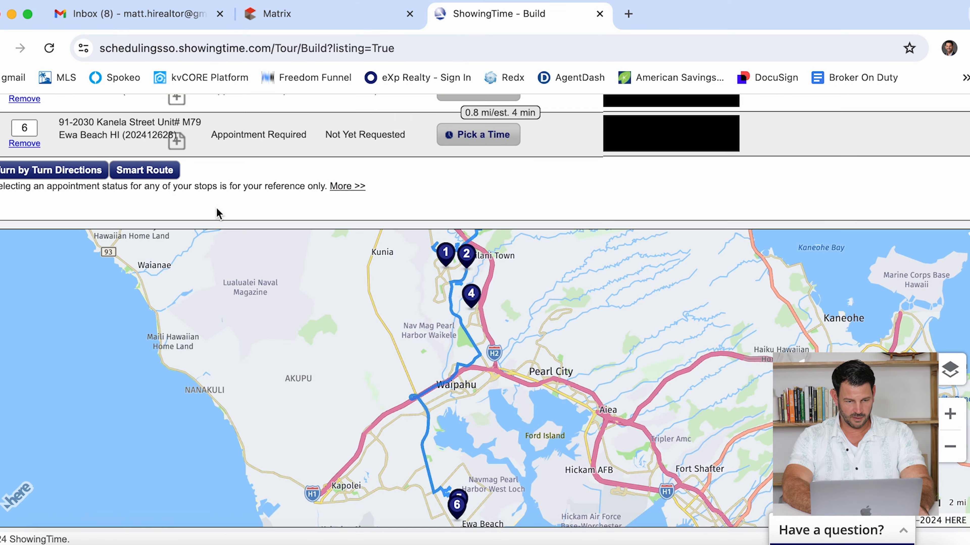
# - Move Kanela Street to first and Makalea Street to second in the appointment table
pyautogui.scroll(8, 217, 212)
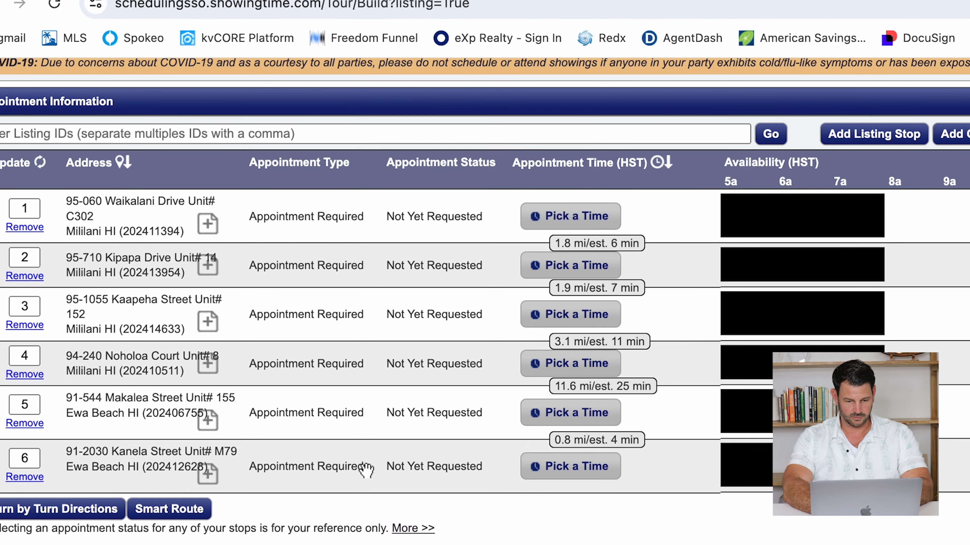
pyautogui.moveTo(365, 471); pyautogui.dragTo(394, 216)
pyautogui.scroll(-10, 462, 523)
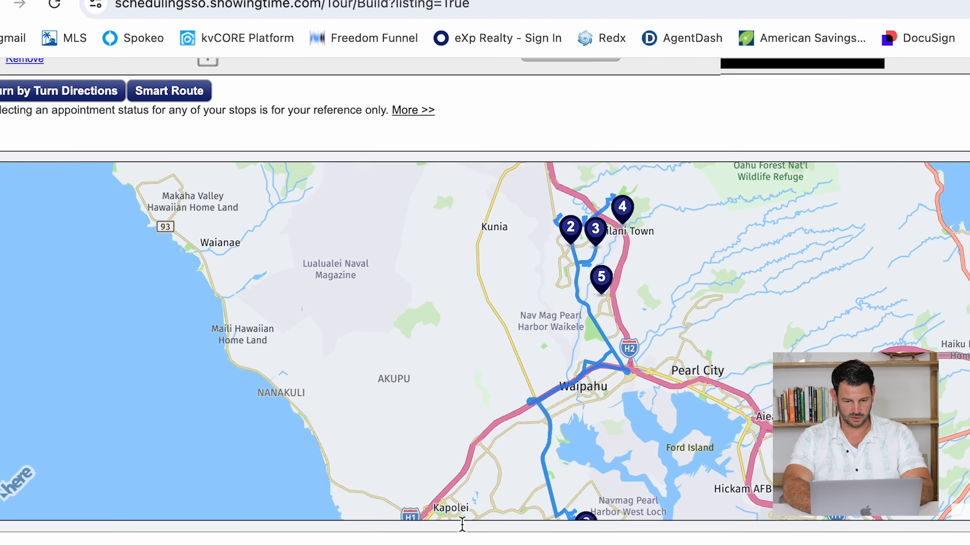
pyautogui.moveTo(554, 466); pyautogui.dragTo(504, 373)
pyautogui.scroll(5, 531, 401)
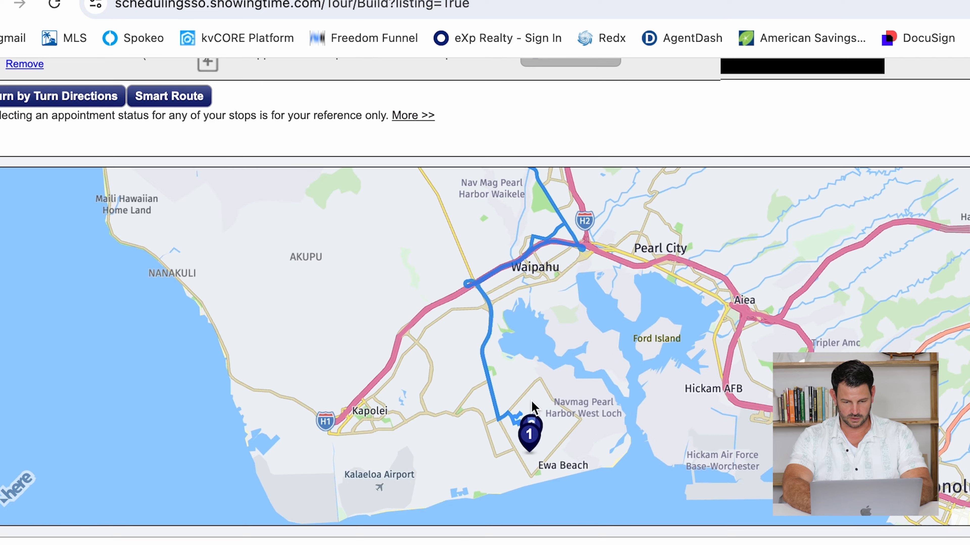
pyautogui.scroll(6, 420, 136)
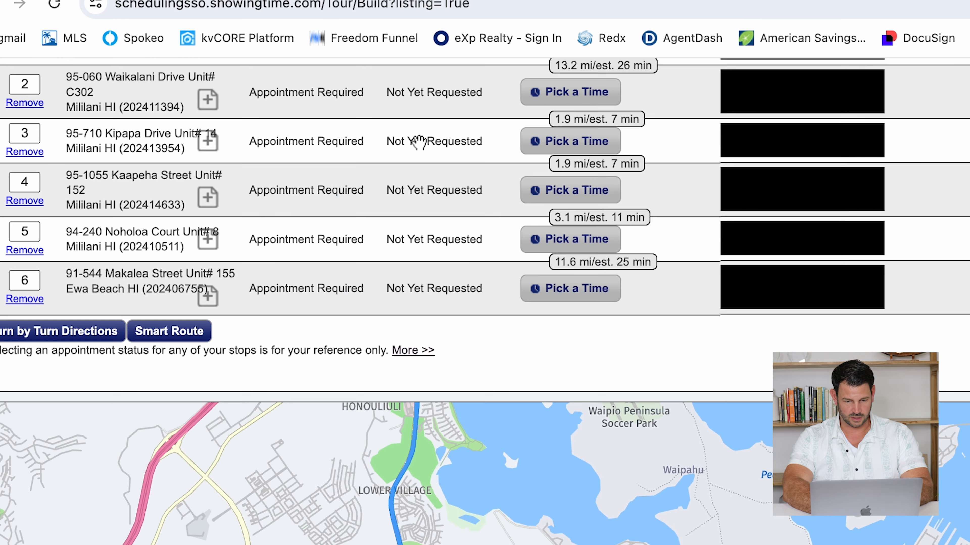
pyautogui.moveTo(422, 287); pyautogui.dragTo(412, 155)
# - Check the map to confirm the Ewa Beach stops now lead the route
pyautogui.scroll(-4, 465, 396)
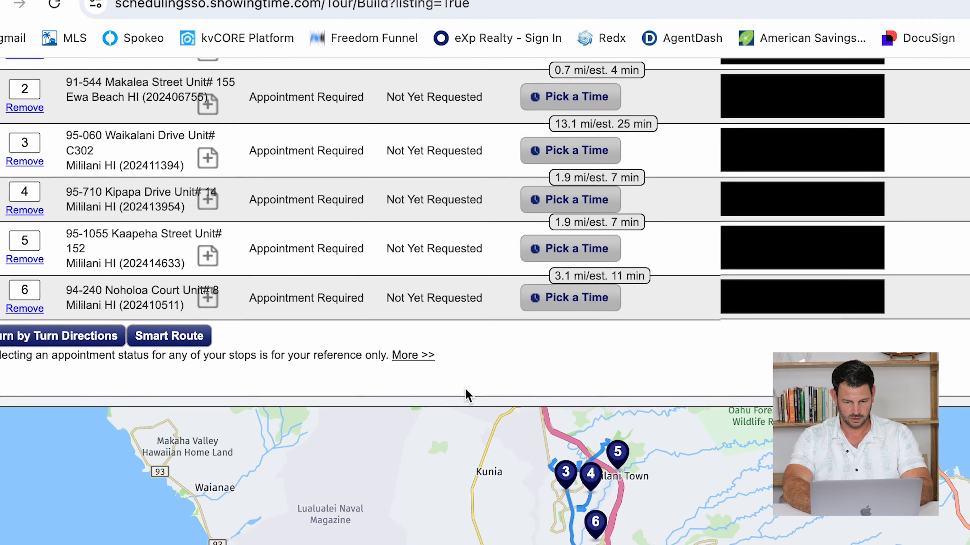
pyautogui.scroll(-4, 468, 396)
pyautogui.moveTo(561, 449)
pyautogui.mouseDown()
pyautogui.moveTo(515, 353)
pyautogui.moveTo(536, 455)
pyautogui.mouseUp()
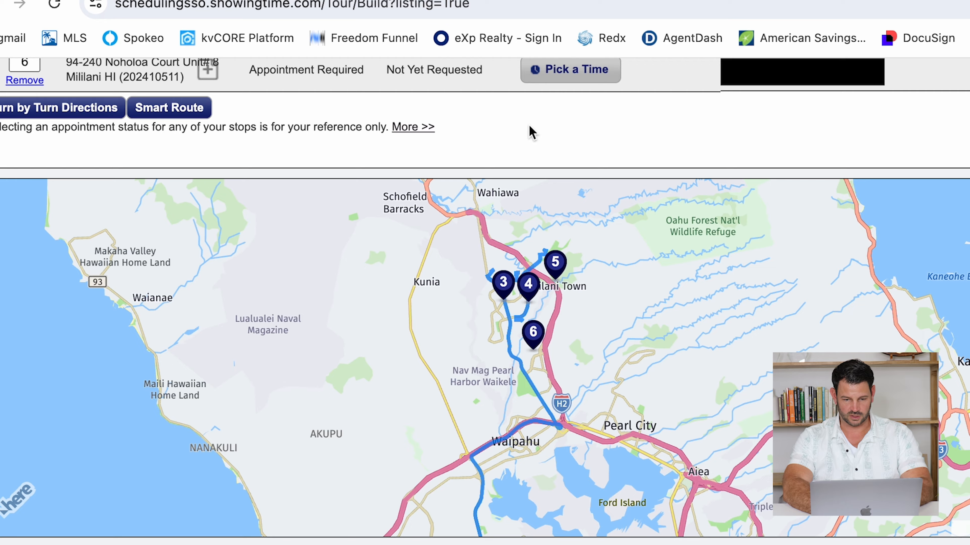
pyautogui.scroll(10, 530, 130)
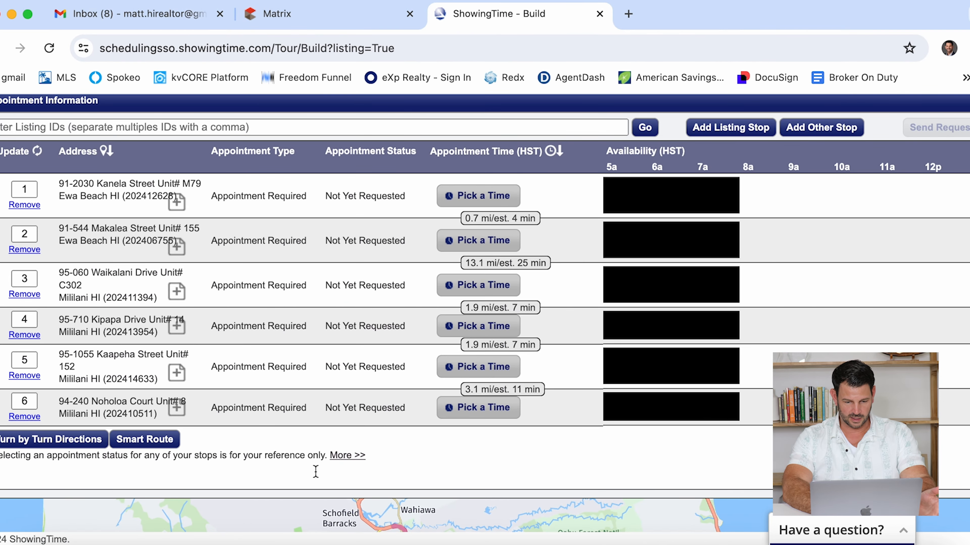
pyautogui.scroll(-3, 315, 473)
pyautogui.scroll(1, 315, 472)
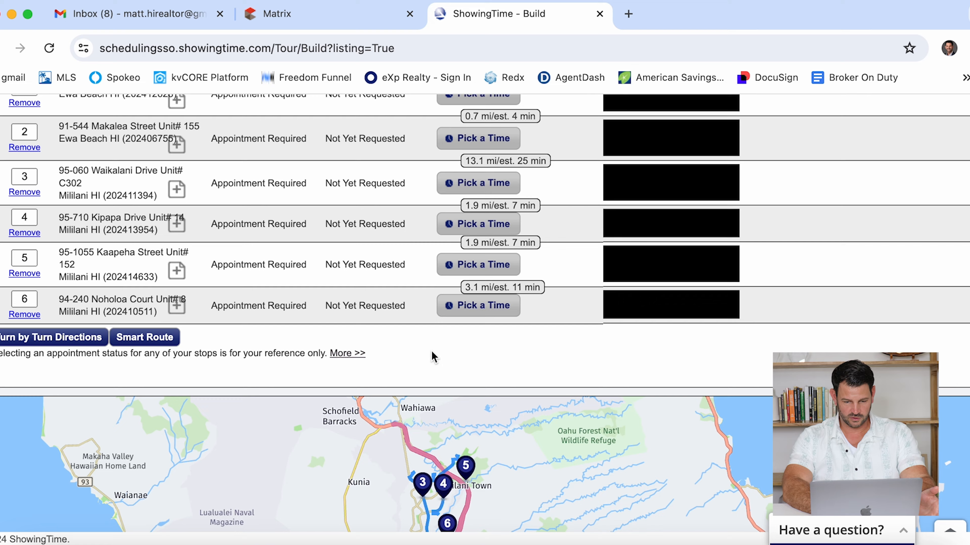
pyautogui.scroll(-5, 433, 359)
pyautogui.scroll(-1, 483, 193)
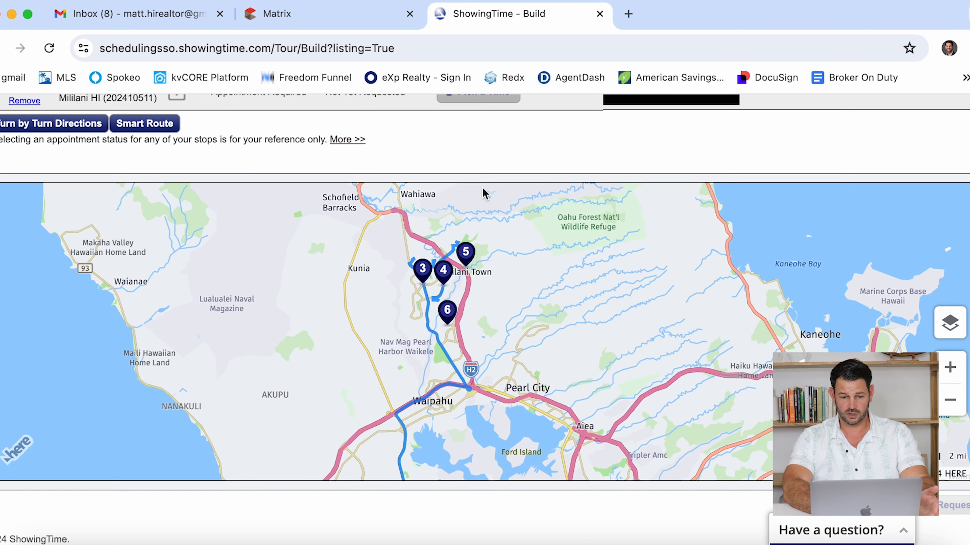
pyautogui.scroll(7, 440, 153)
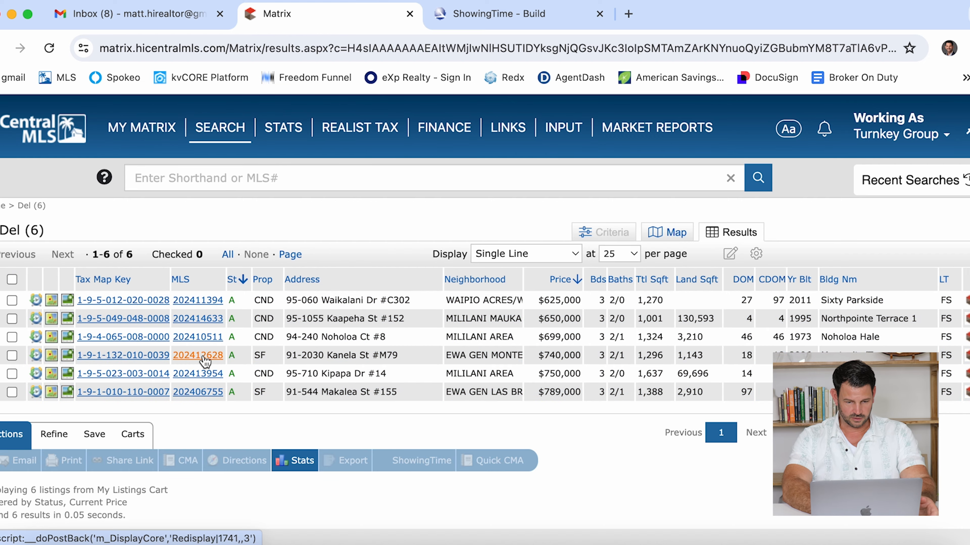
pyautogui.click(325, 356)
pyautogui.scroll(-3, 286, 362)
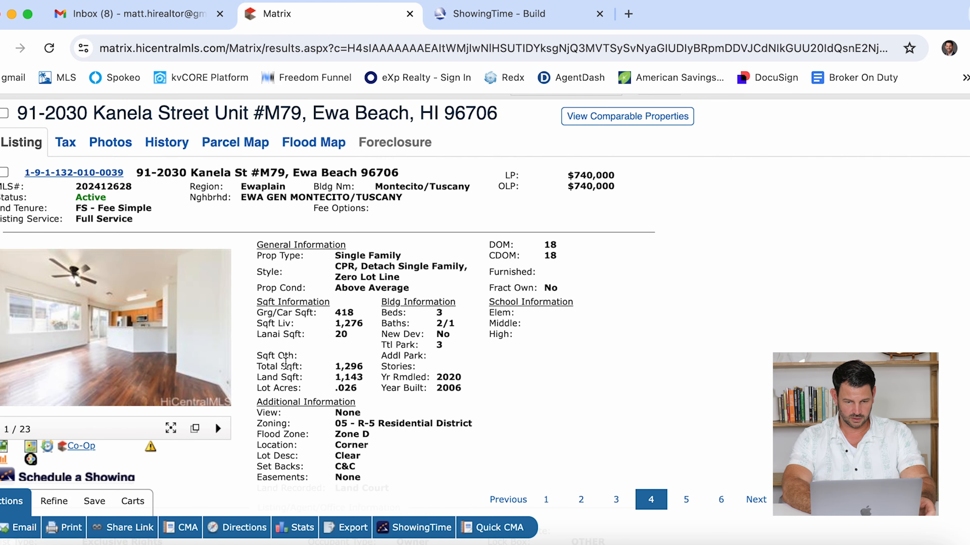
pyautogui.scroll(-7, 286, 362)
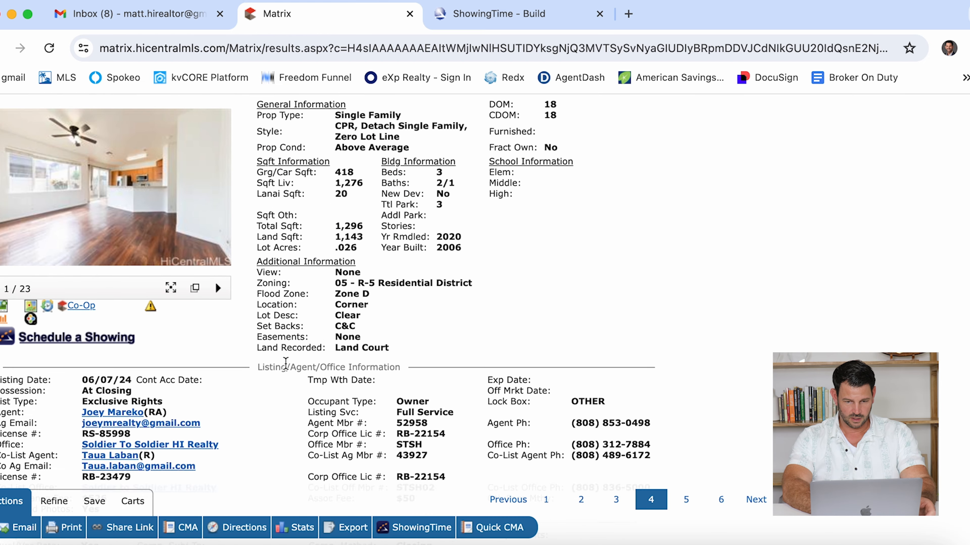
pyautogui.scroll(-7, 286, 369)
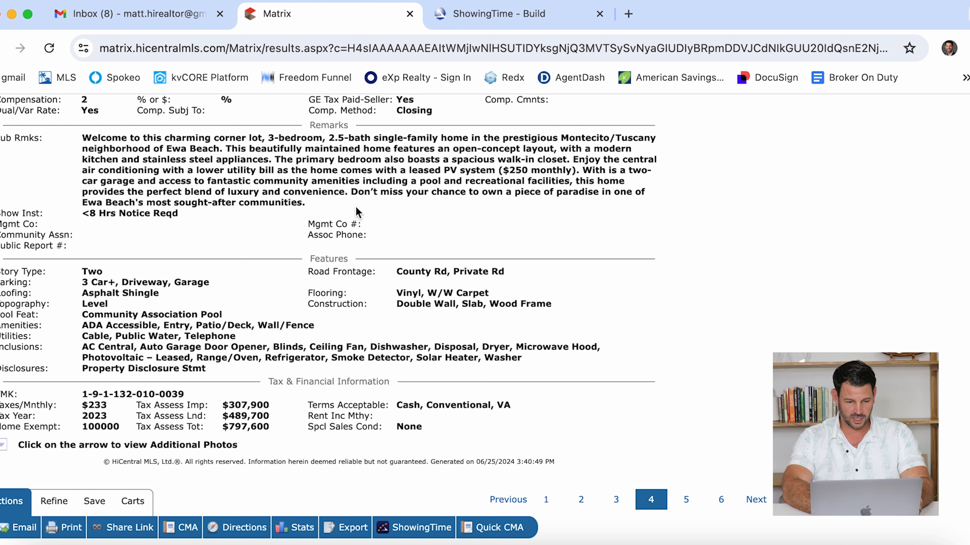
pyautogui.scroll(5, 278, 228)
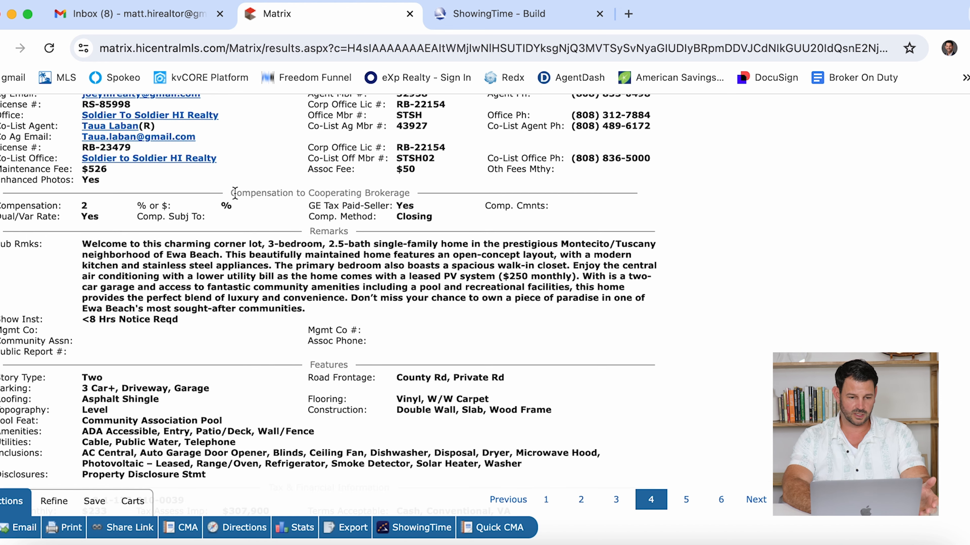
pyautogui.scroll(-1, 234, 192)
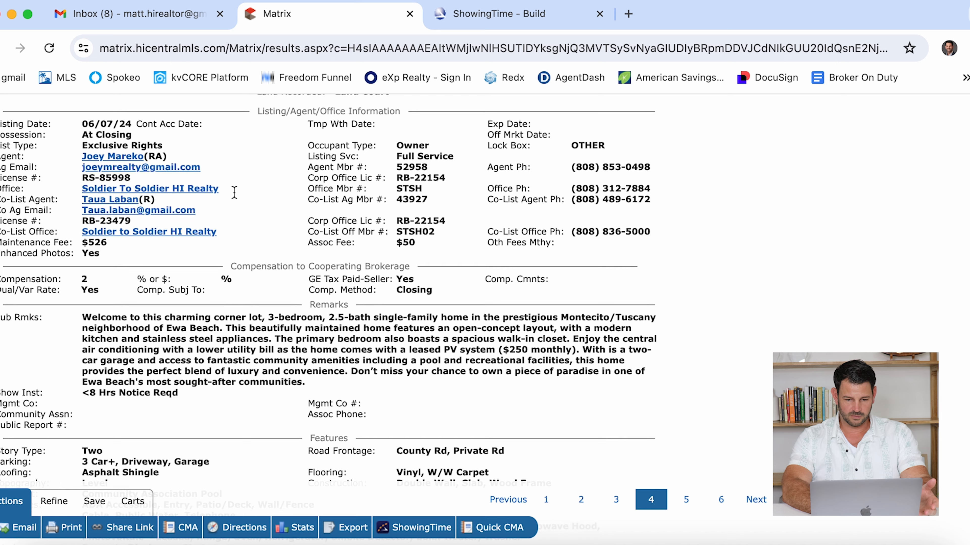
pyautogui.scroll(-6, 234, 192)
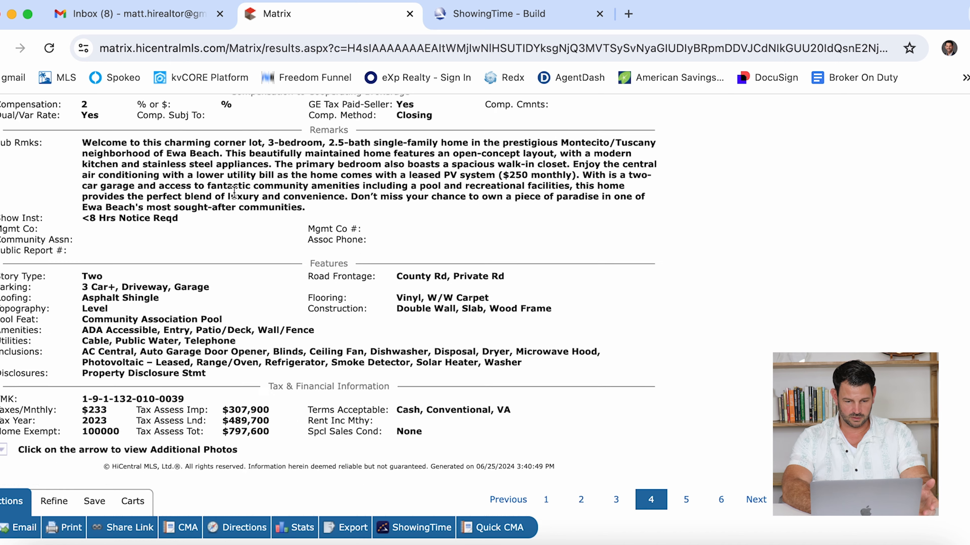
pyautogui.scroll(4, 235, 193)
pyautogui.scroll(15, 234, 192)
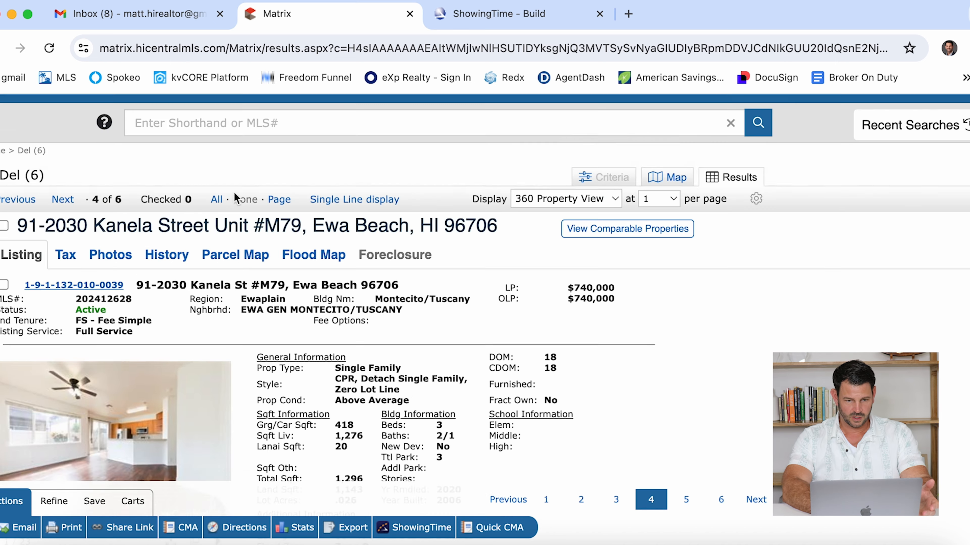
pyautogui.click(494, 15)
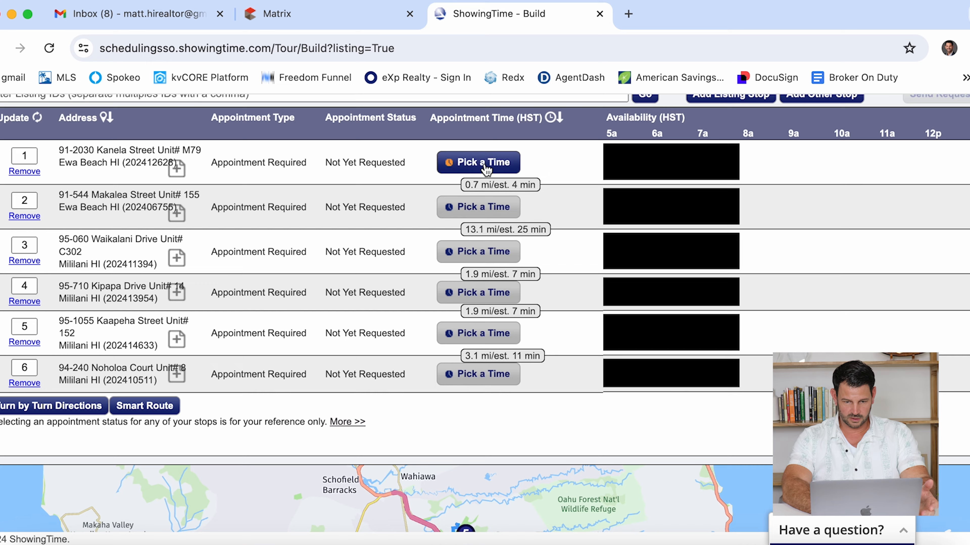
# - Book the Kanela Street stop for 12:30–12:45 PM, then go back to its Matrix listing
pyautogui.click(477, 158)
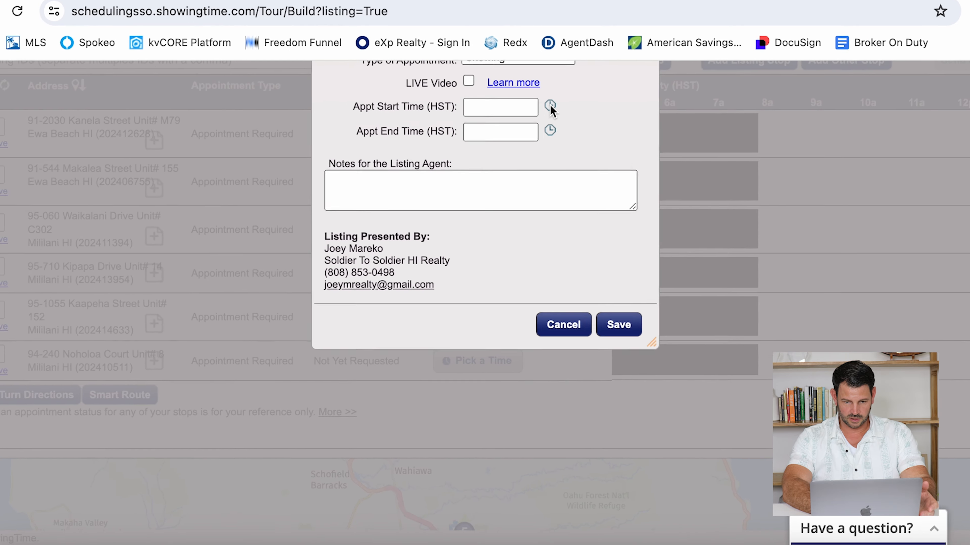
pyautogui.click(545, 136)
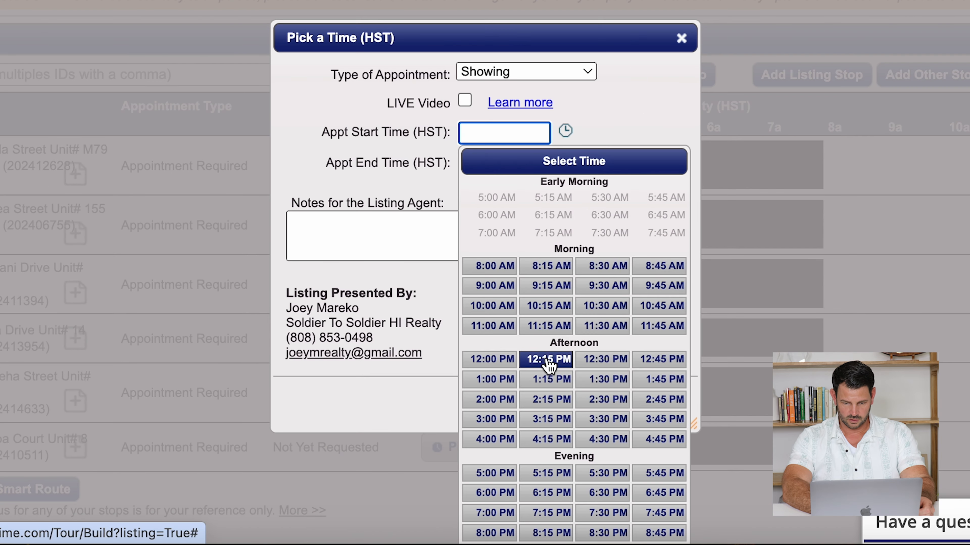
pyautogui.click(590, 362)
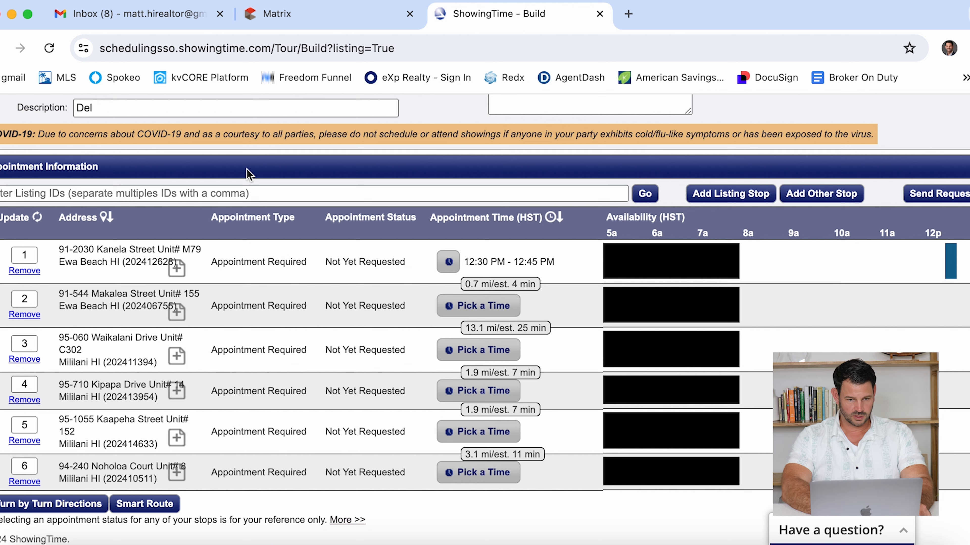
pyautogui.click(283, 26)
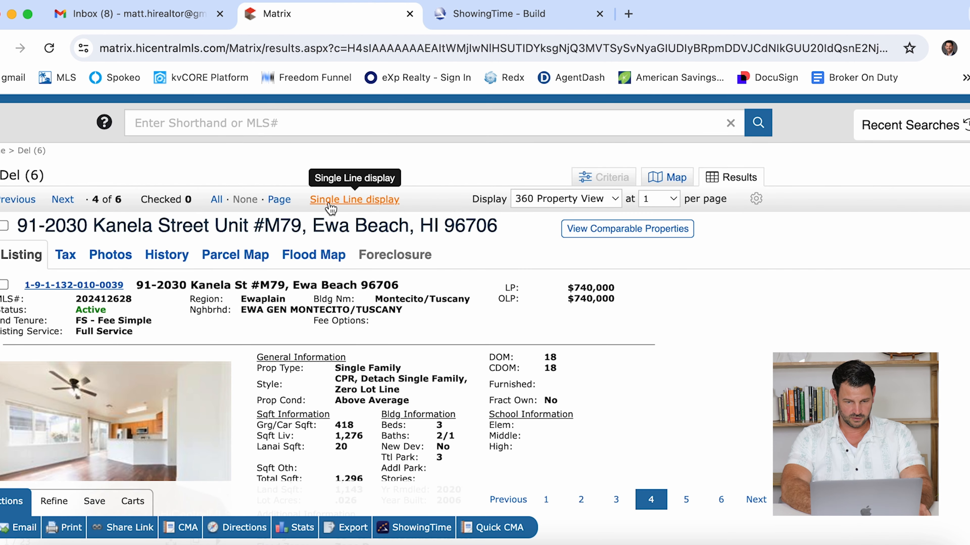
pyautogui.click(313, 200)
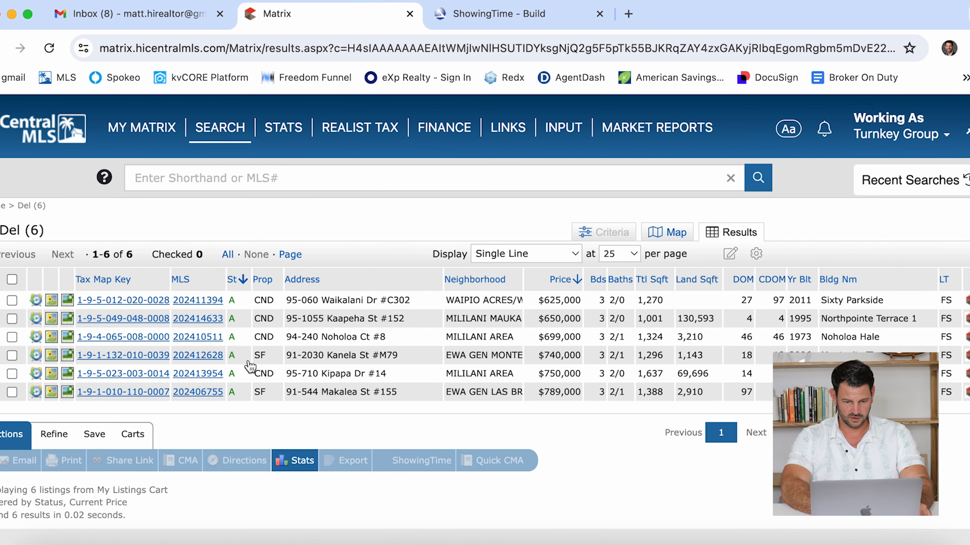
pyautogui.click(198, 392)
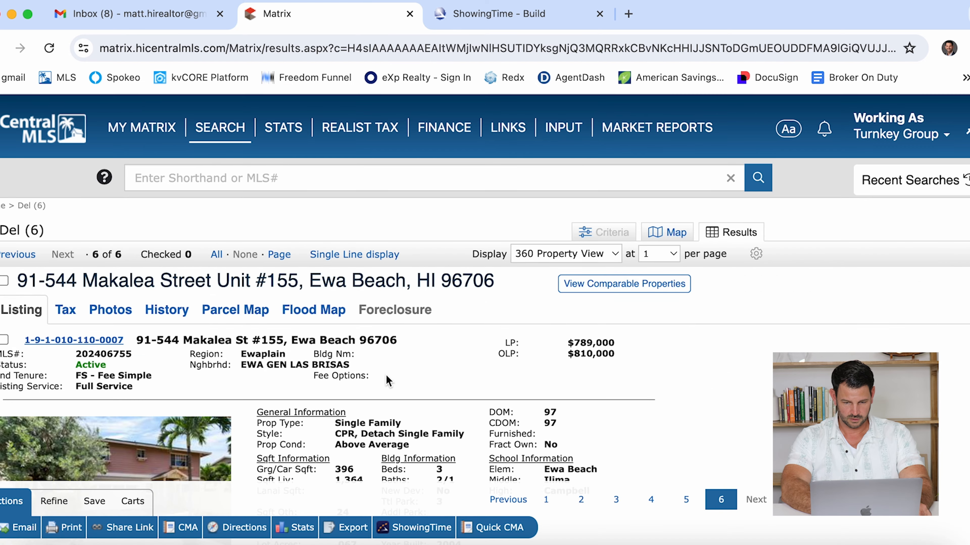
pyautogui.scroll(-15, 388, 380)
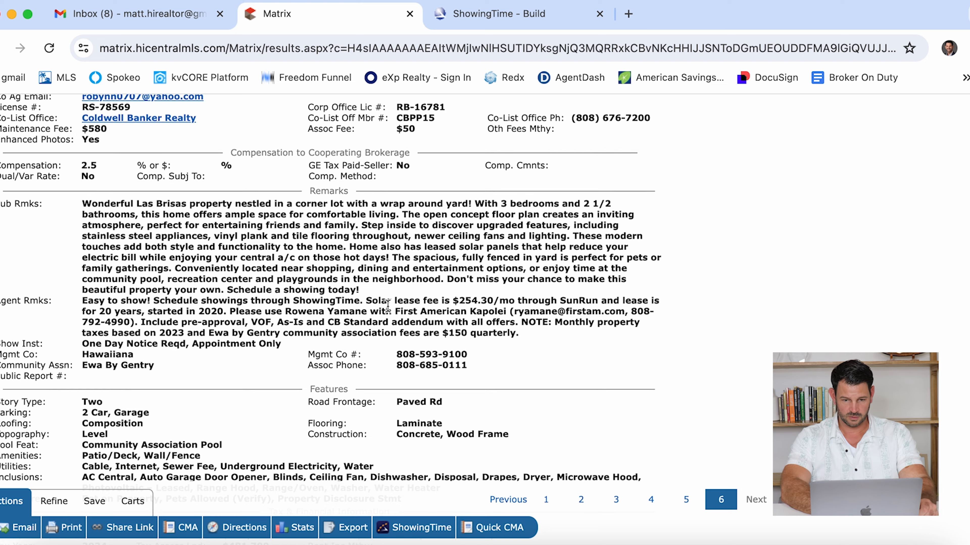
pyautogui.scroll(15, 530, 98)
pyautogui.click(521, 21)
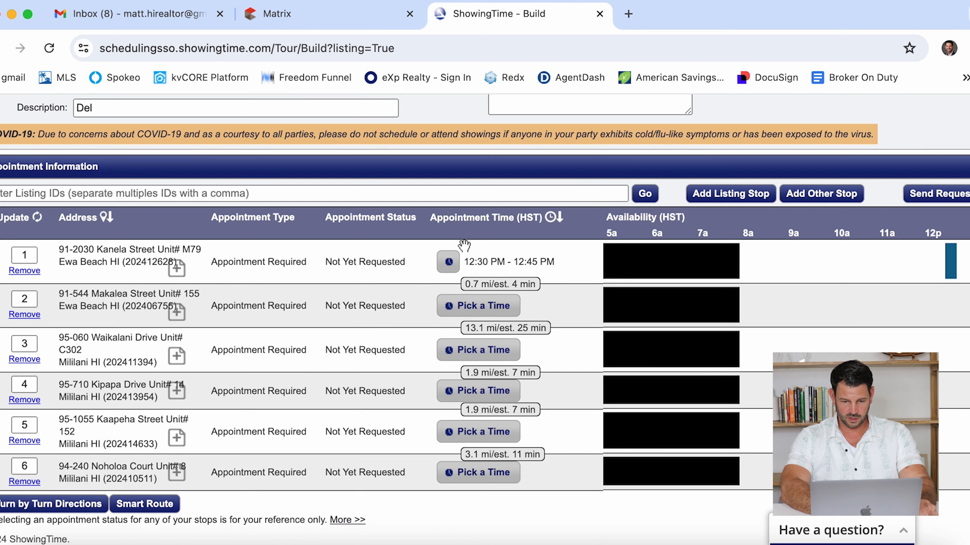
# - Book the Makalea Street stop for 1:00–1:15 PM and return to the Matrix results
pyautogui.scroll(-1, 464, 245)
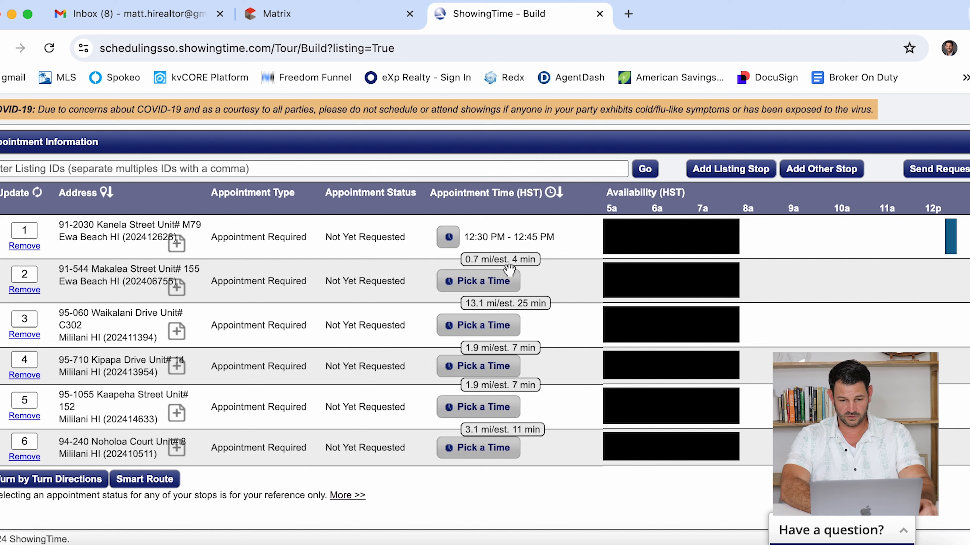
pyautogui.click(504, 284)
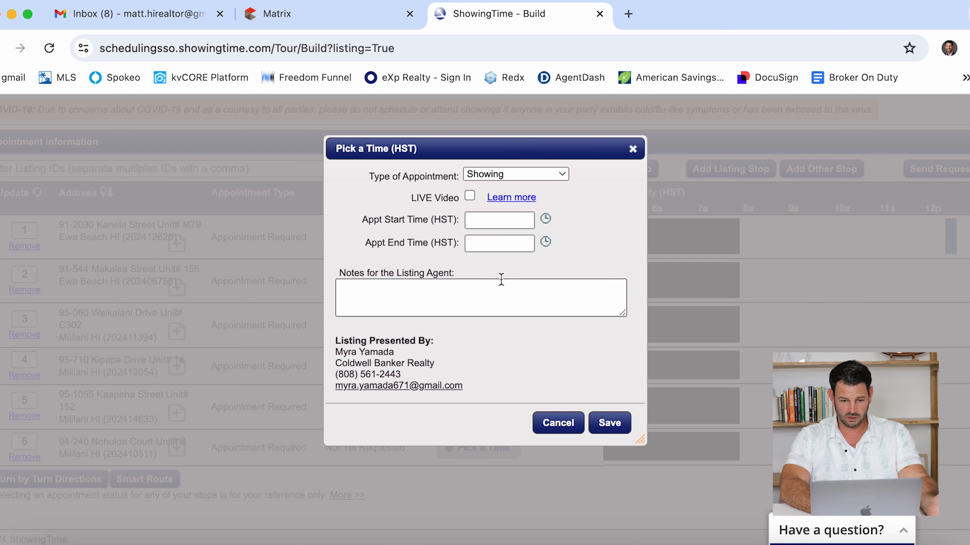
pyautogui.click(545, 219)
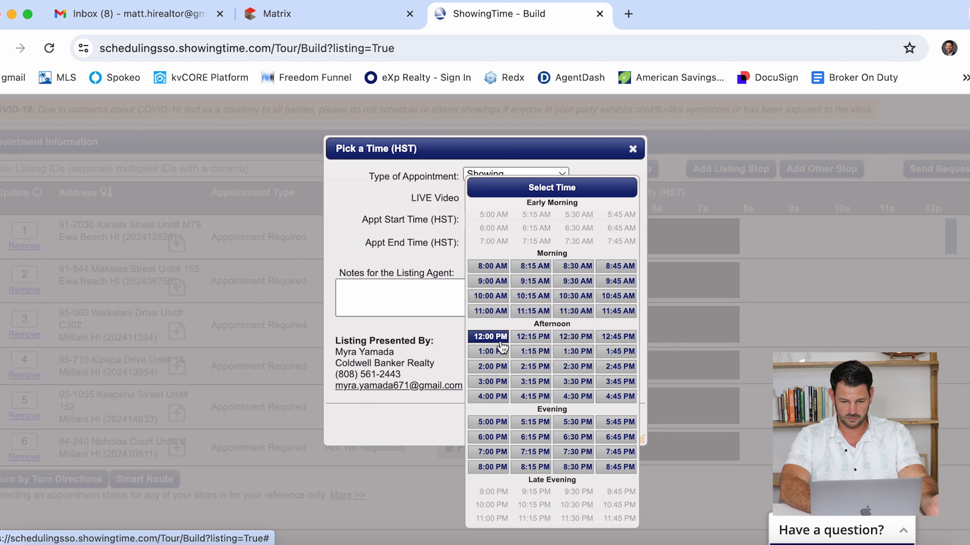
pyautogui.click(492, 352)
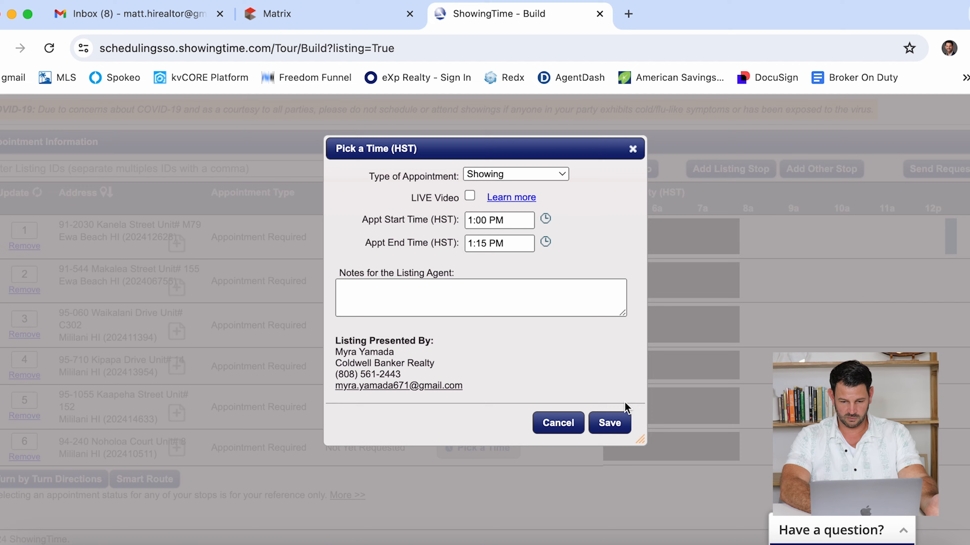
pyautogui.click(618, 421)
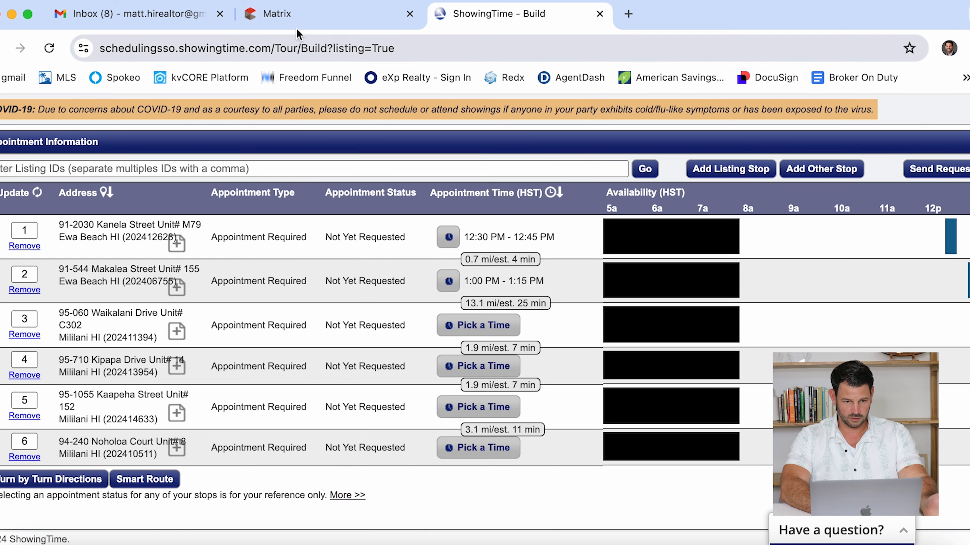
pyautogui.click(305, 14)
pyautogui.click(344, 169)
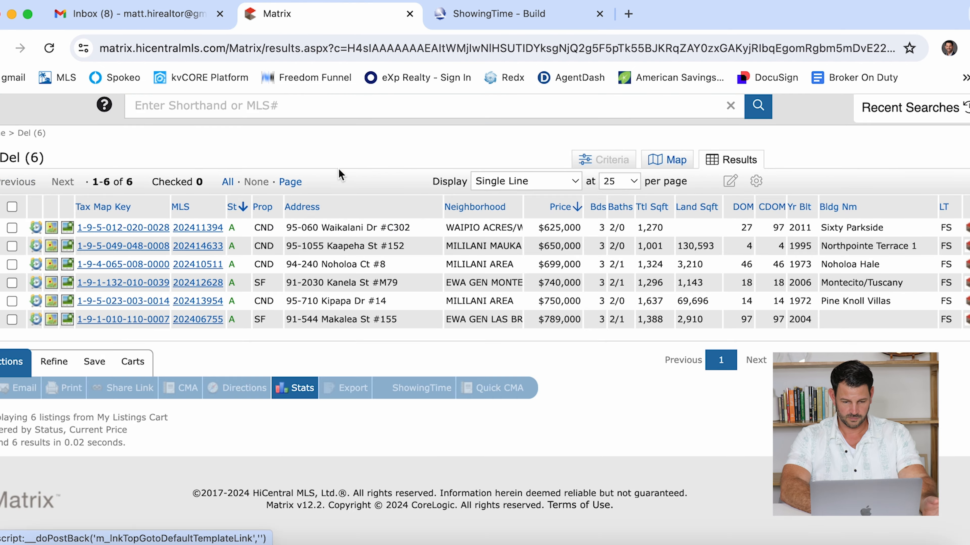
pyautogui.click(198, 228)
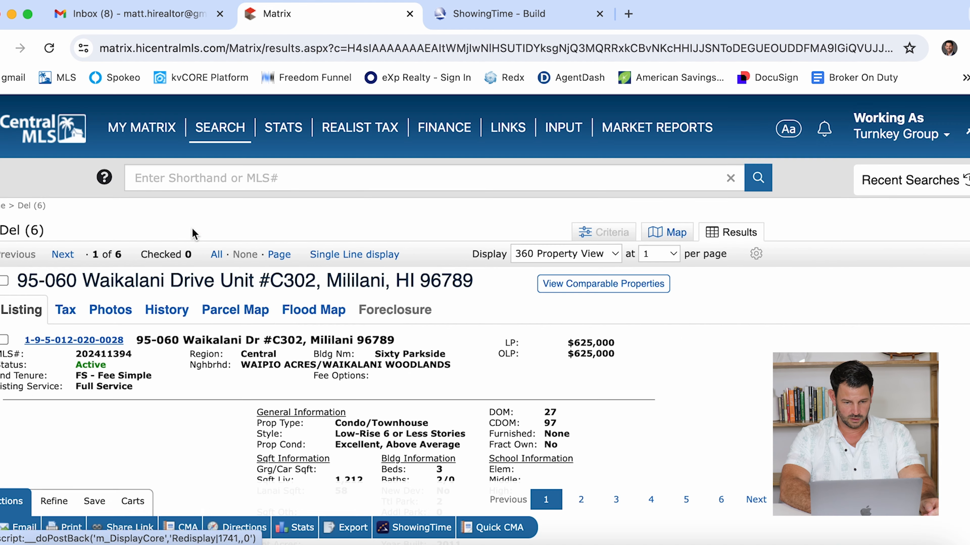
pyautogui.scroll(-5, 197, 235)
pyautogui.scroll(-15, 272, 354)
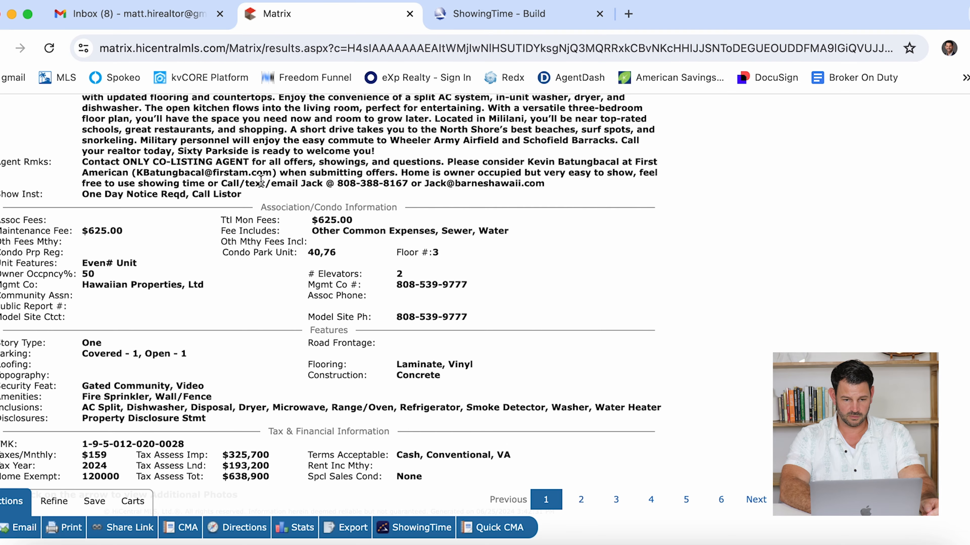
pyautogui.scroll(8, 263, 230)
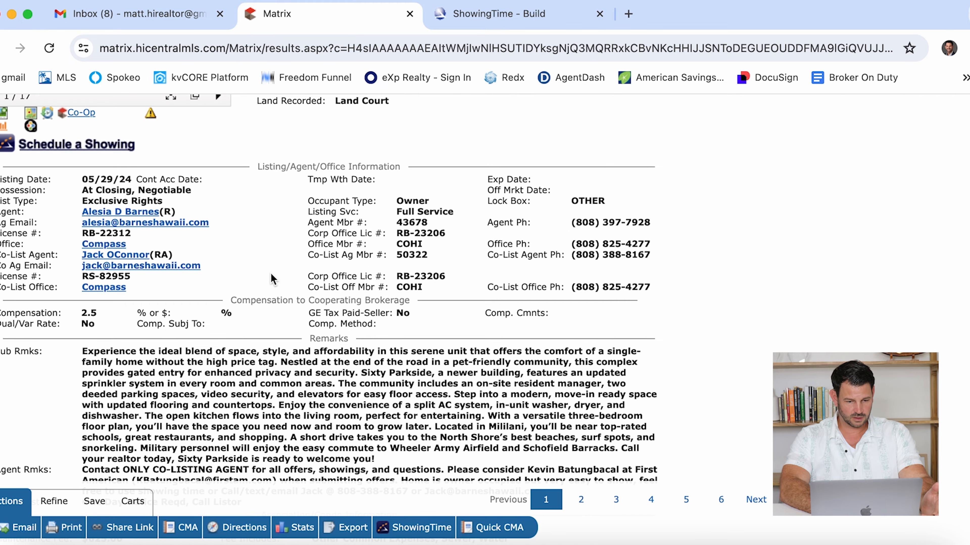
pyautogui.scroll(10, 272, 278)
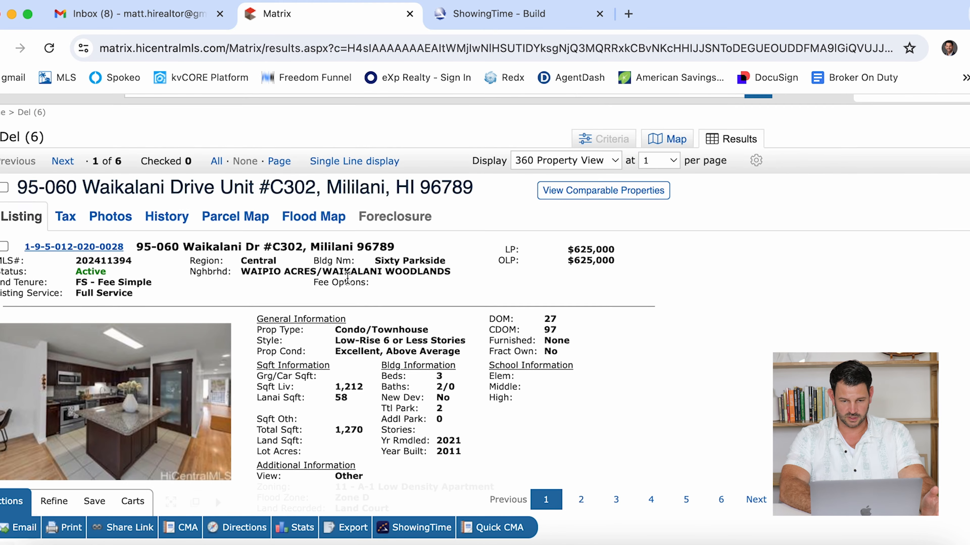
pyautogui.scroll(-3, 347, 280)
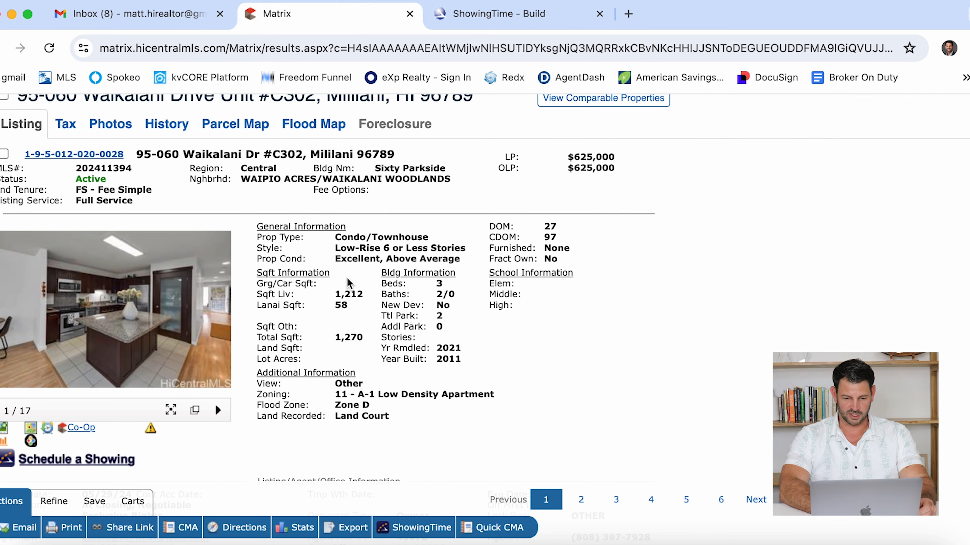
pyautogui.scroll(-5, 347, 283)
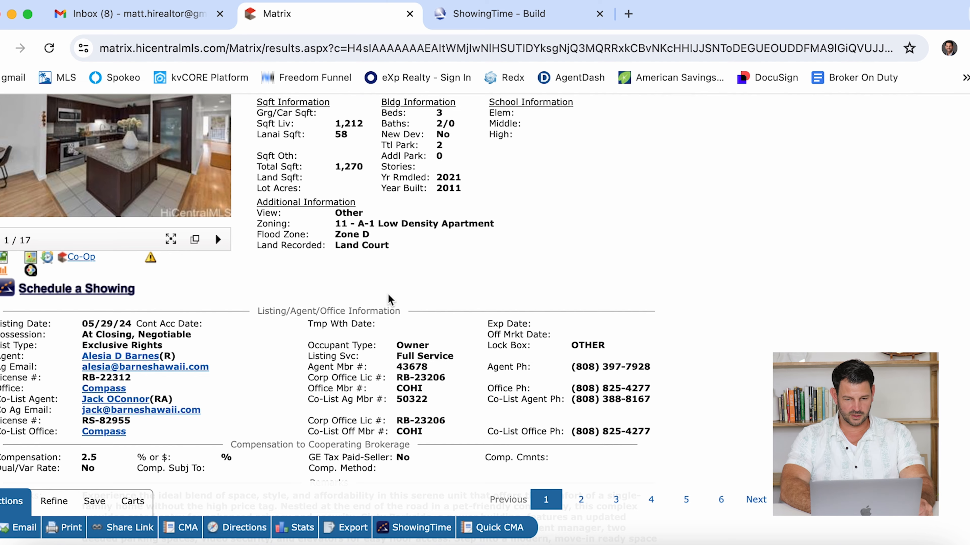
pyautogui.scroll(3, 390, 299)
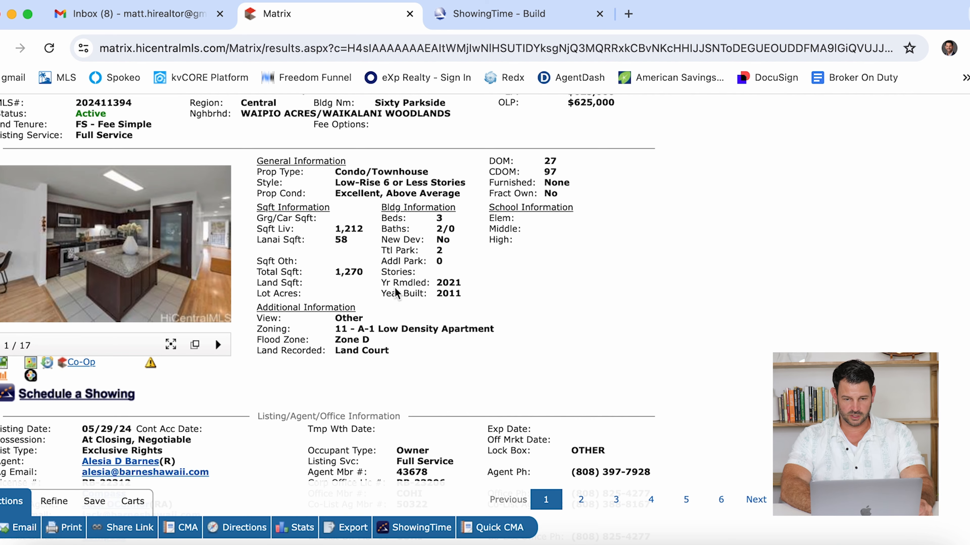
# - Back in ShowingTime, book the Waikalani Drive stop for 1:45–2:00 PM
pyautogui.click(489, 18)
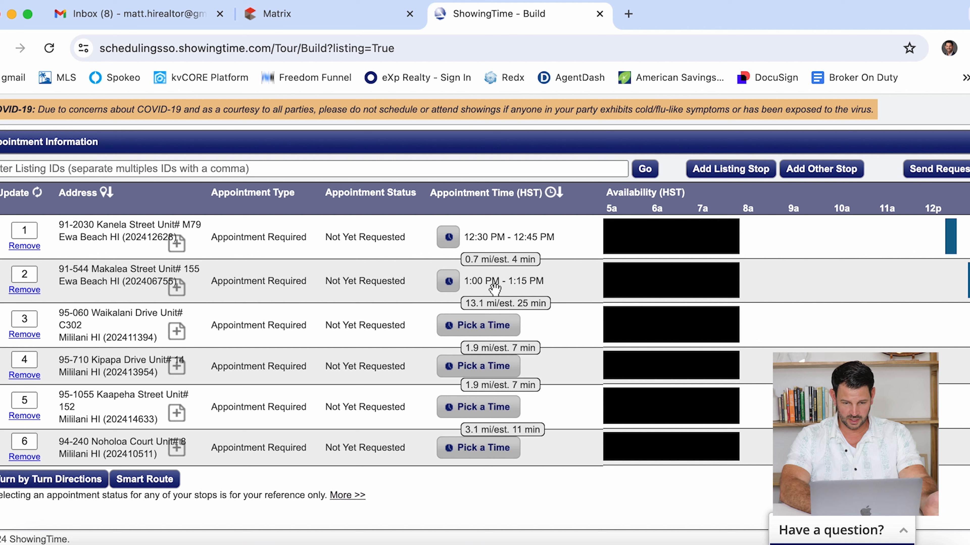
pyautogui.click(484, 329)
pyautogui.click(546, 215)
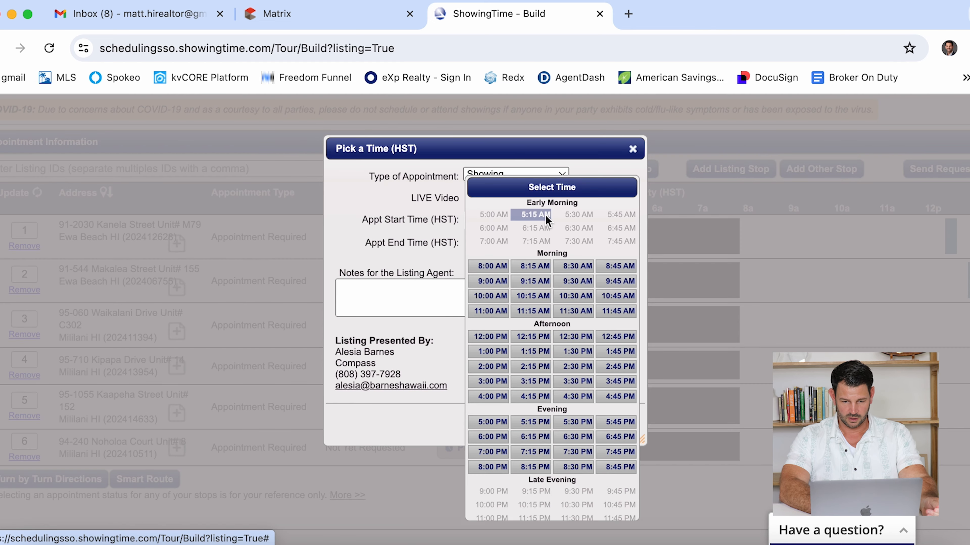
pyautogui.click(616, 351)
pyautogui.click(608, 422)
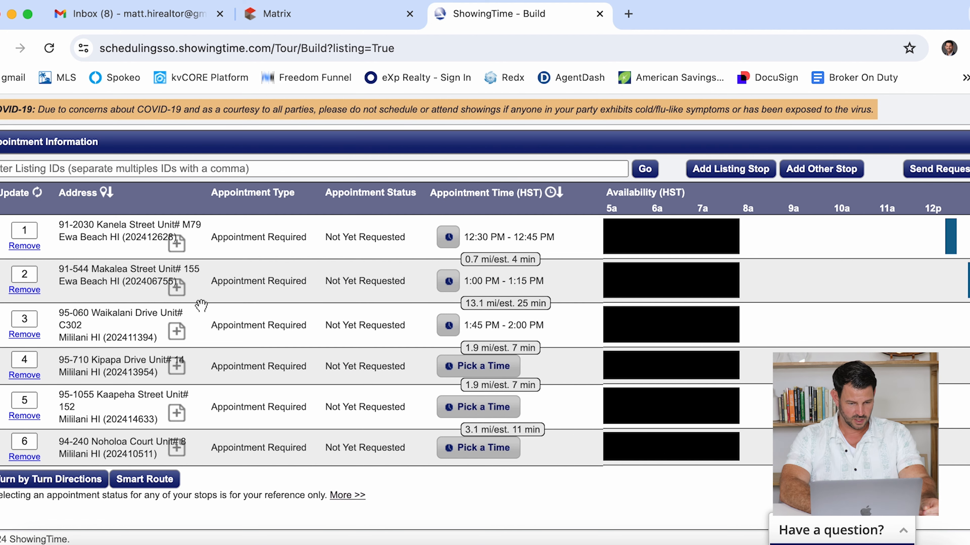
pyautogui.scroll(-3, 202, 305)
pyautogui.click(324, 14)
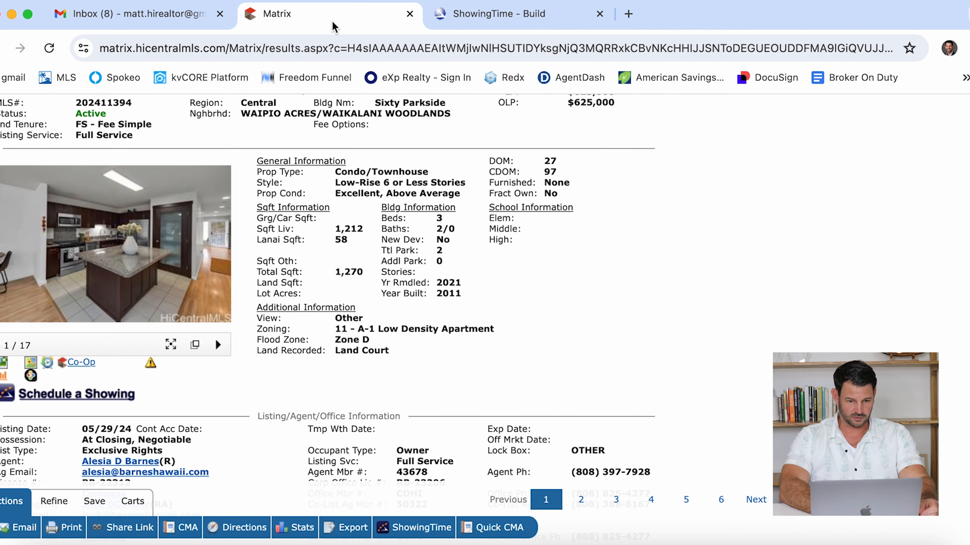
pyautogui.scroll(3, 316, 137)
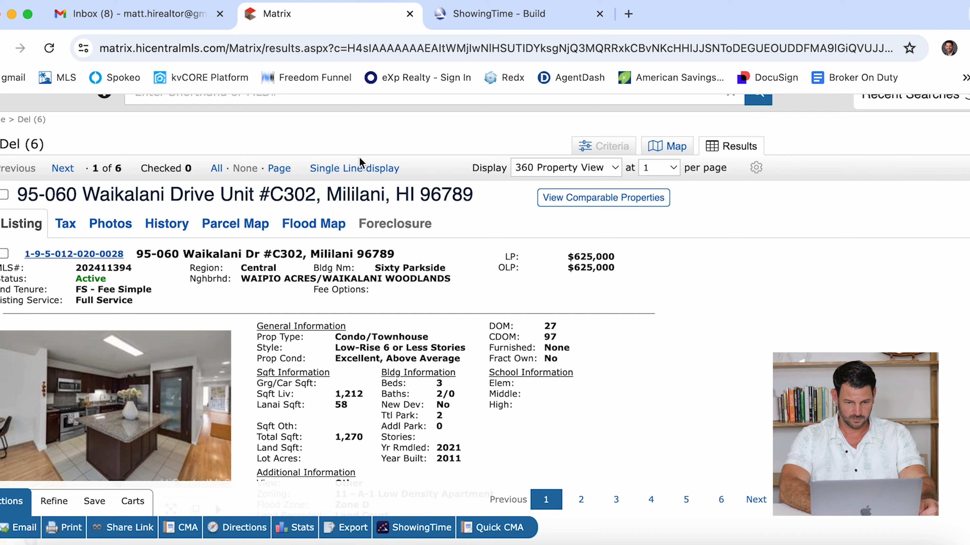
pyautogui.click(355, 169)
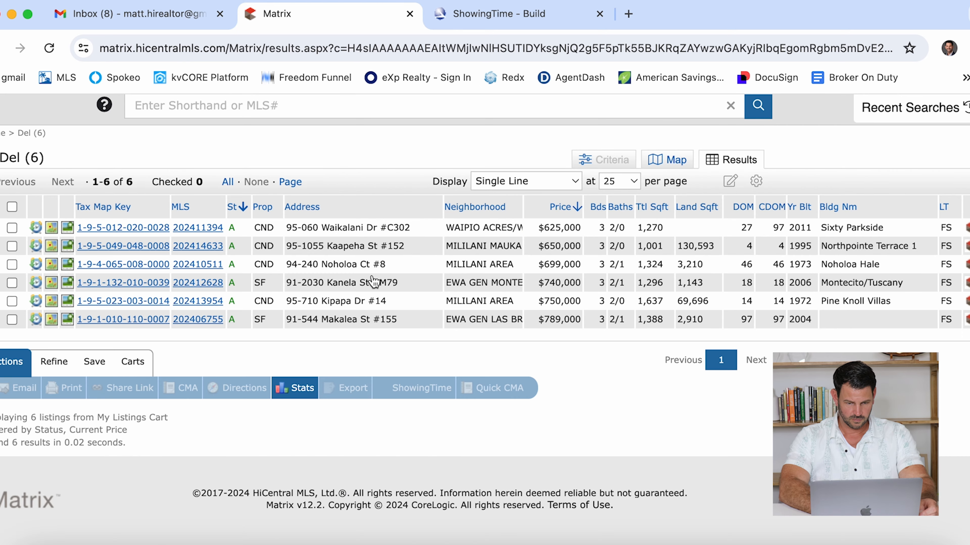
pyautogui.click(206, 303)
pyautogui.scroll(-12, 312, 352)
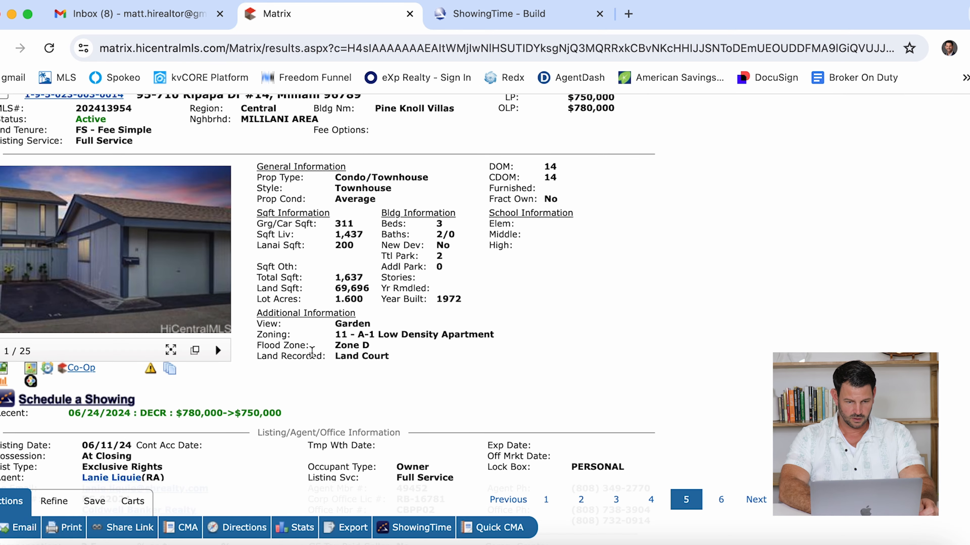
pyautogui.scroll(-5, 312, 353)
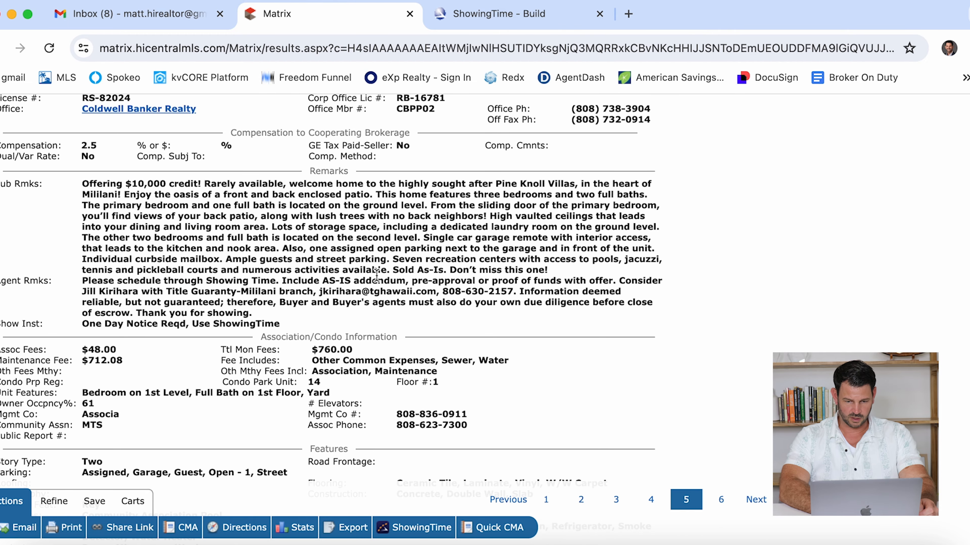
pyautogui.scroll(15, 445, 296)
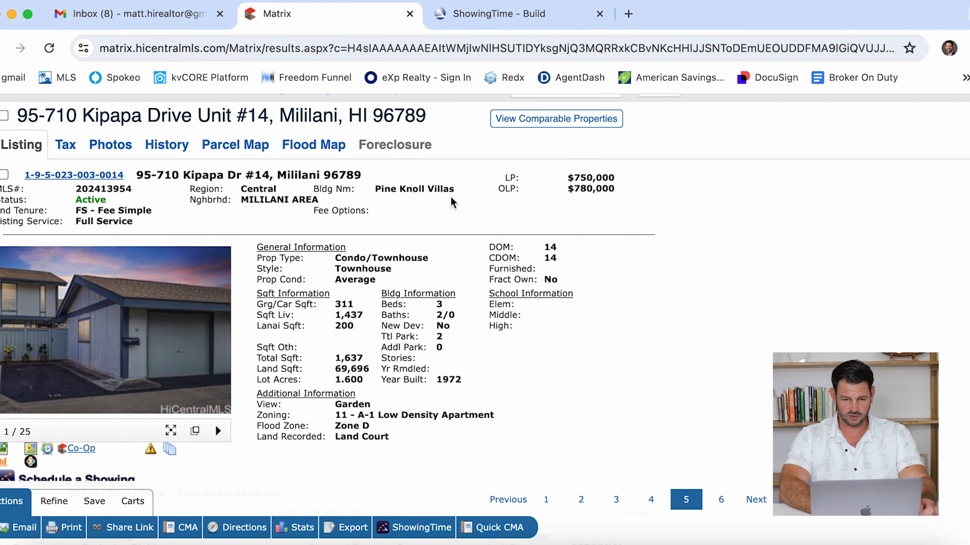
pyautogui.scroll(4, 450, 196)
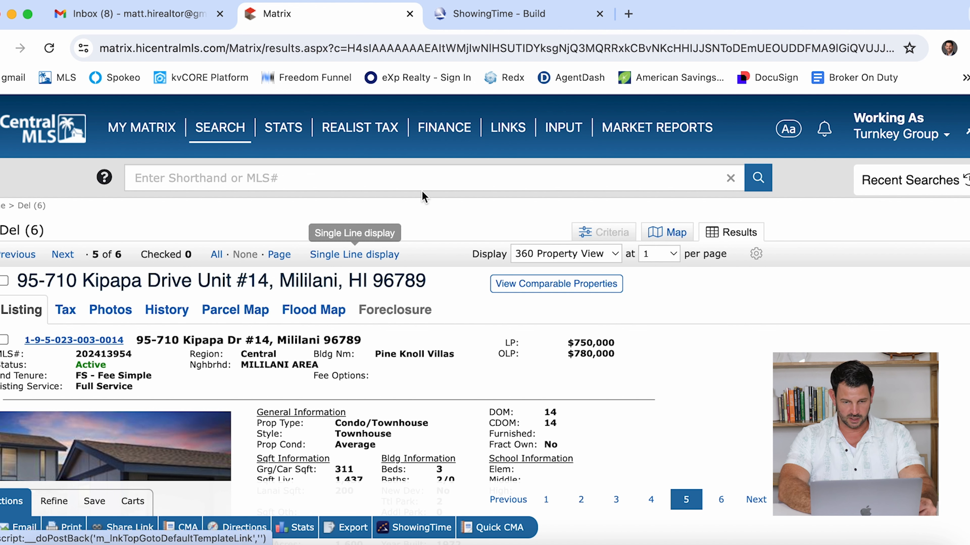
pyautogui.click(531, 24)
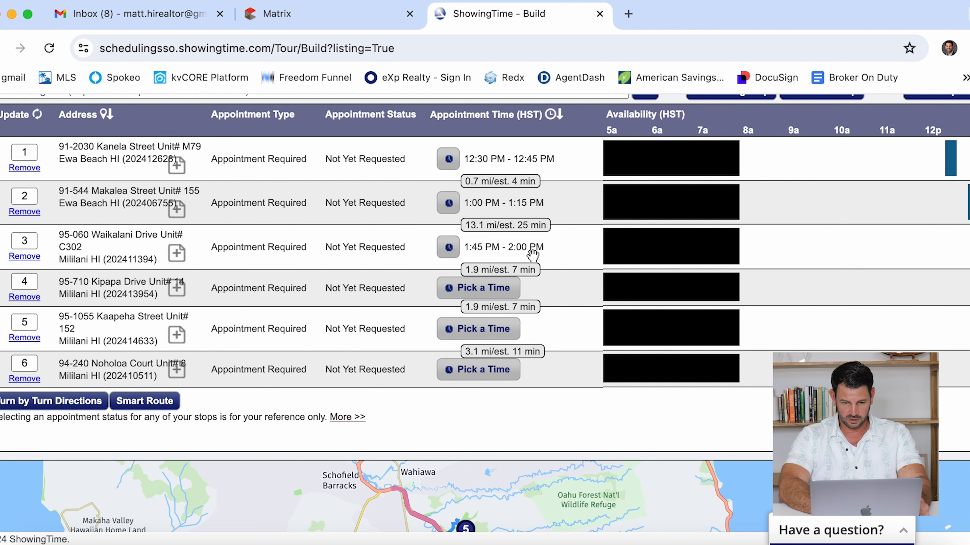
pyautogui.click(509, 290)
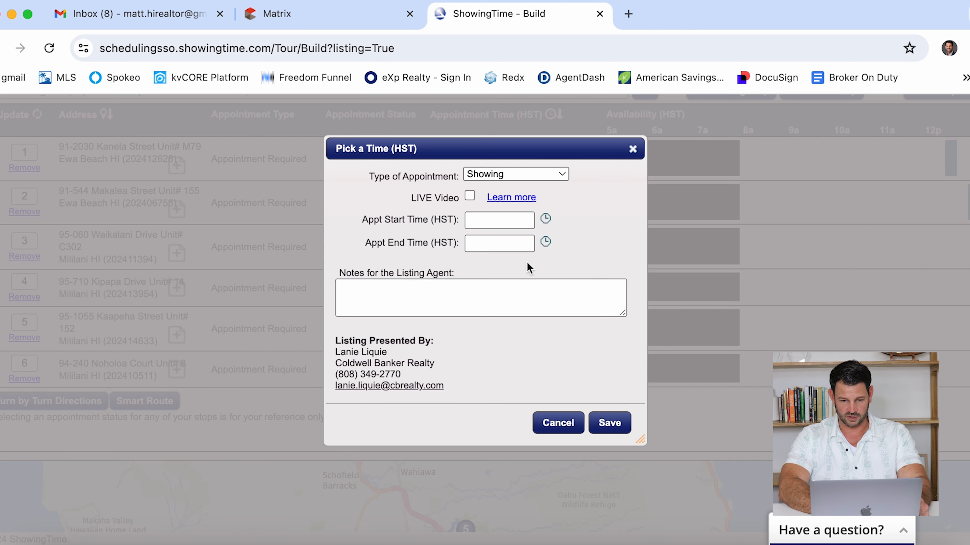
pyautogui.click(545, 219)
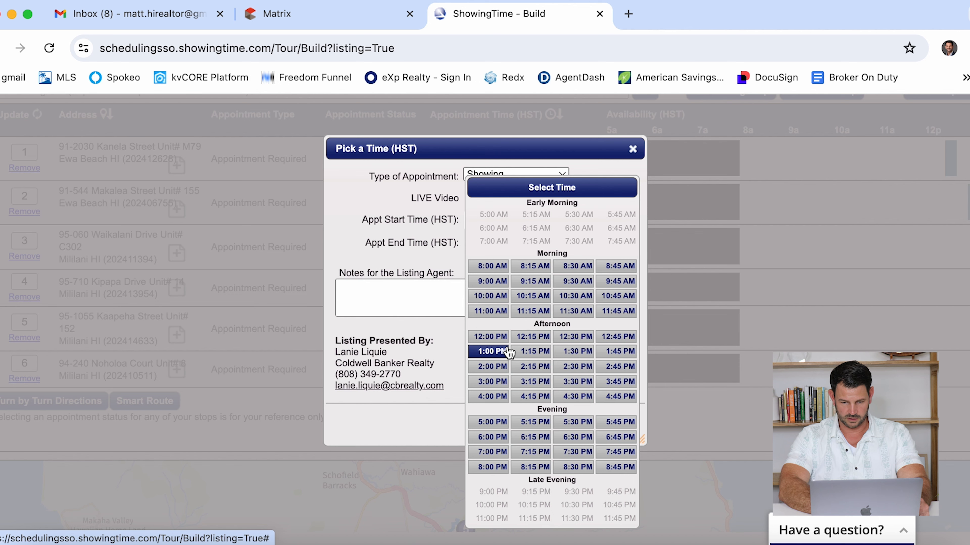
pyautogui.click(534, 367)
pyautogui.click(609, 423)
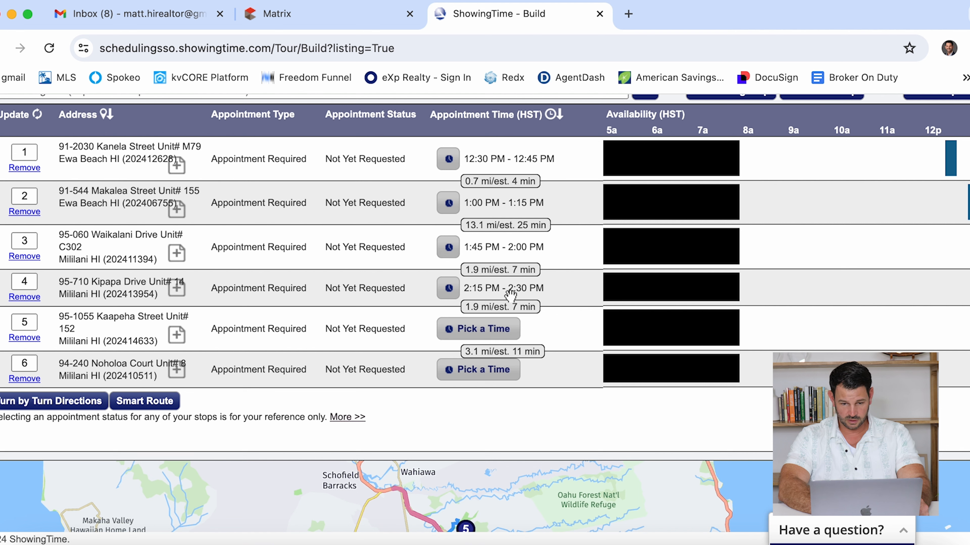
pyautogui.click(324, 17)
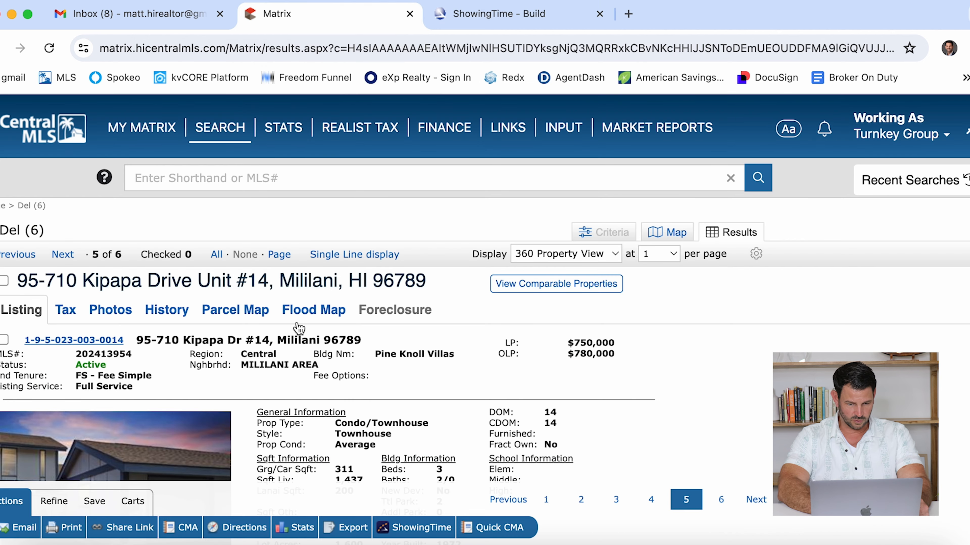
pyautogui.click(352, 254)
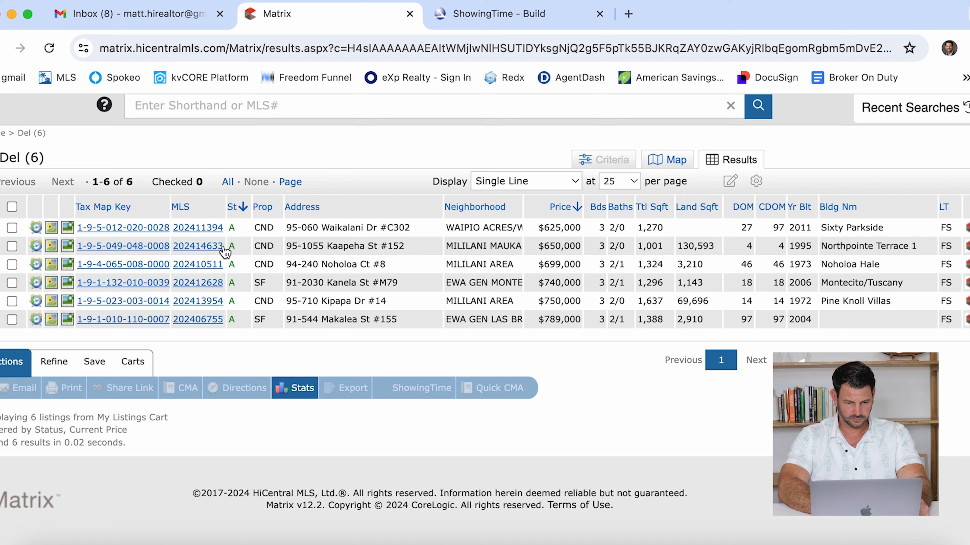
pyautogui.click(198, 246)
pyautogui.scroll(-3, 434, 379)
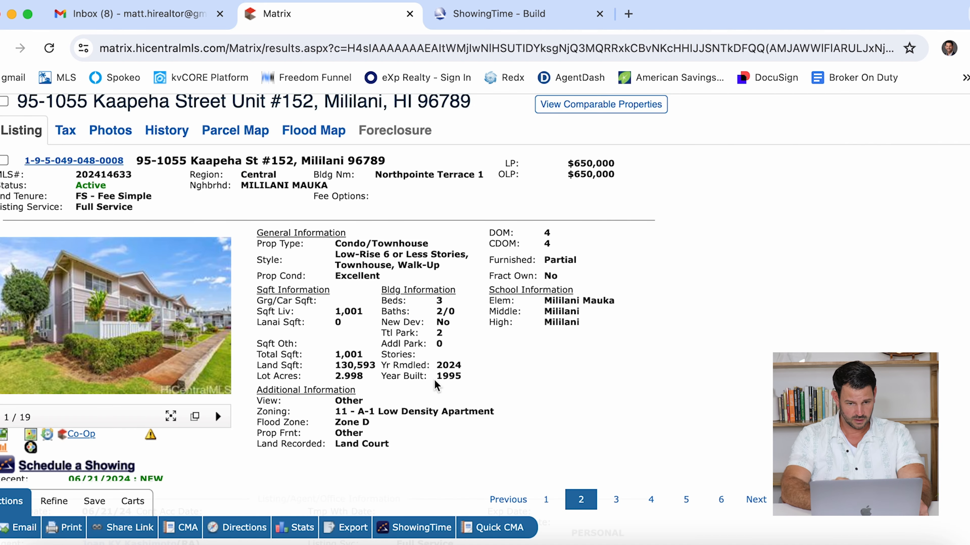
pyautogui.scroll(-10, 434, 379)
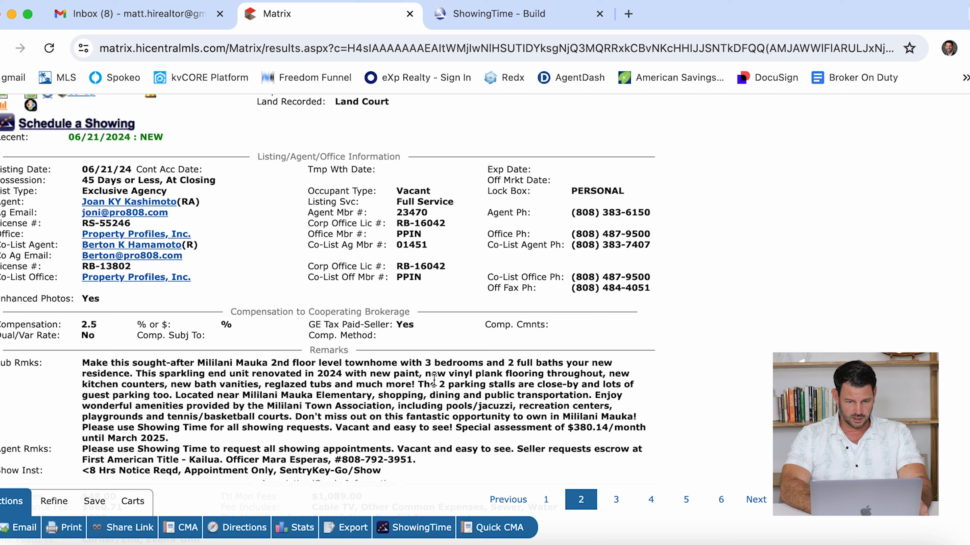
pyautogui.scroll(-5, 398, 268)
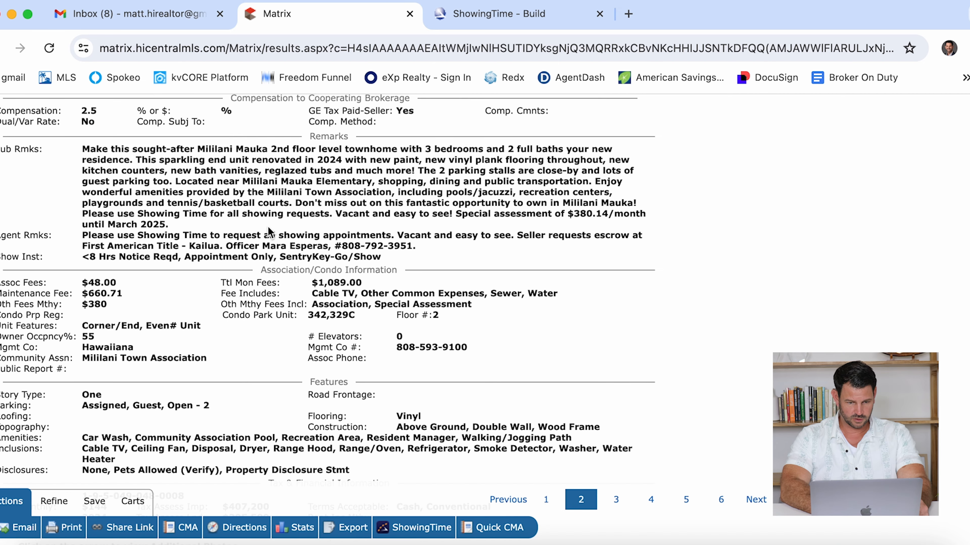
pyautogui.click(515, 21)
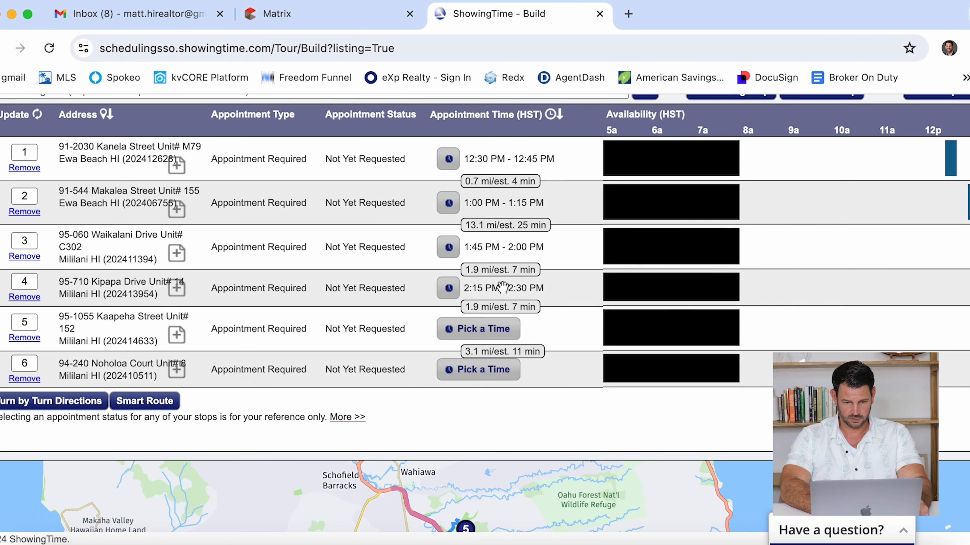
pyautogui.click(482, 329)
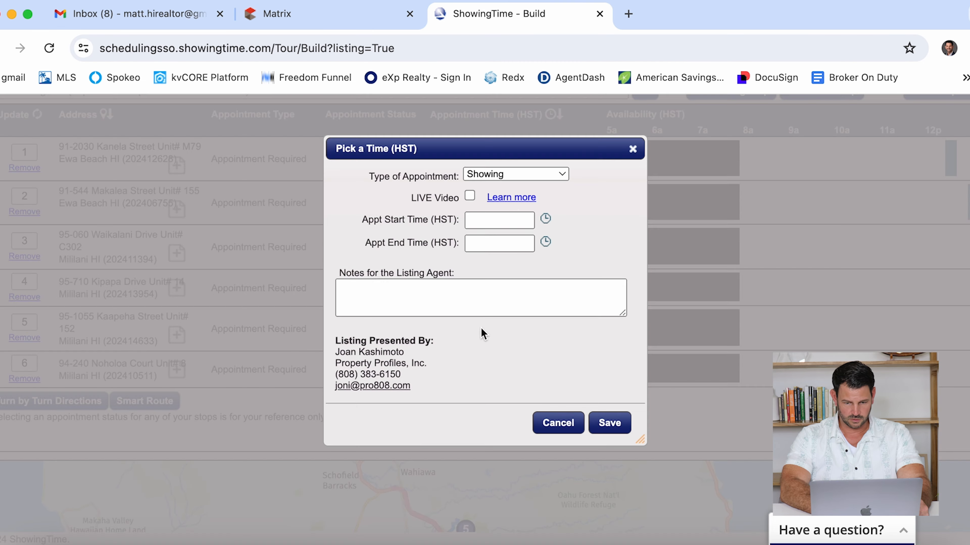
pyautogui.click(567, 425)
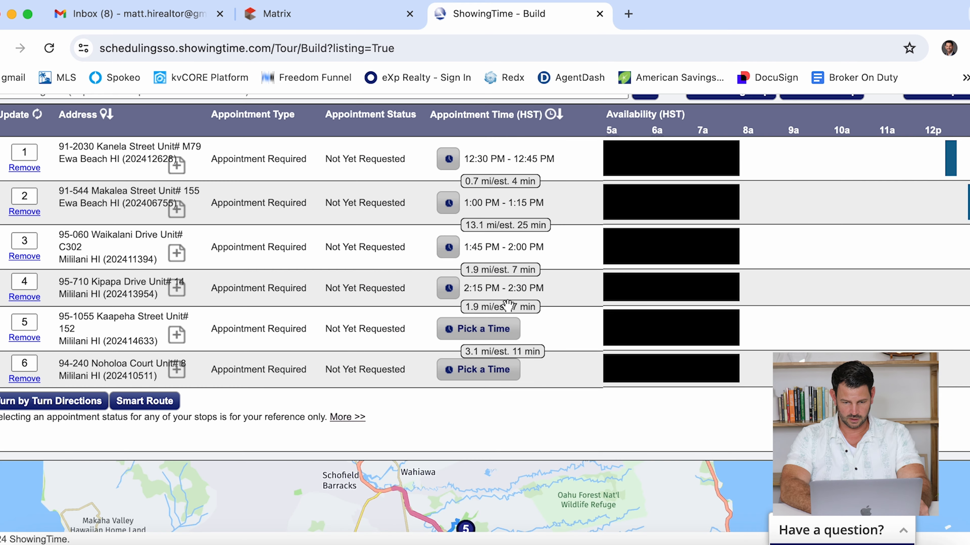
pyautogui.click(496, 332)
pyautogui.click(533, 219)
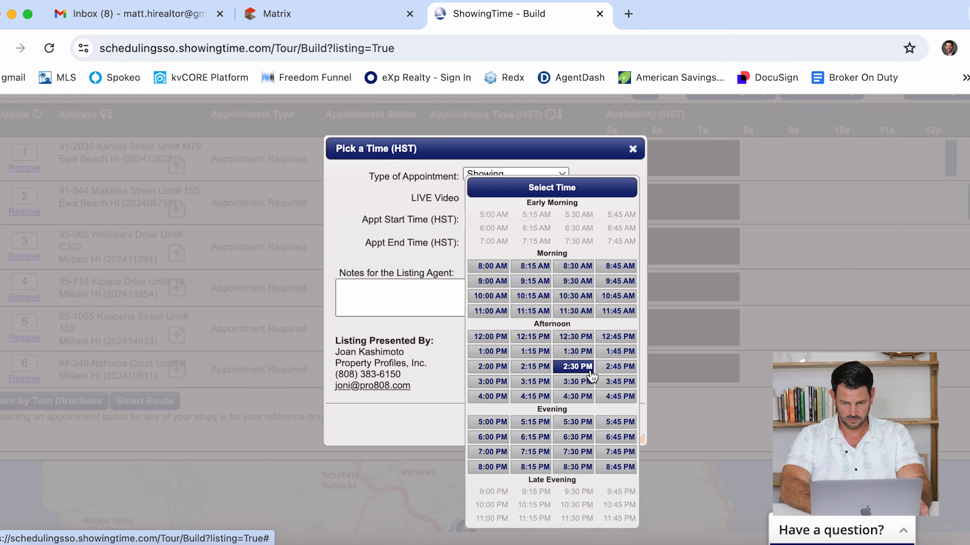
pyautogui.click(575, 367)
pyautogui.click(611, 424)
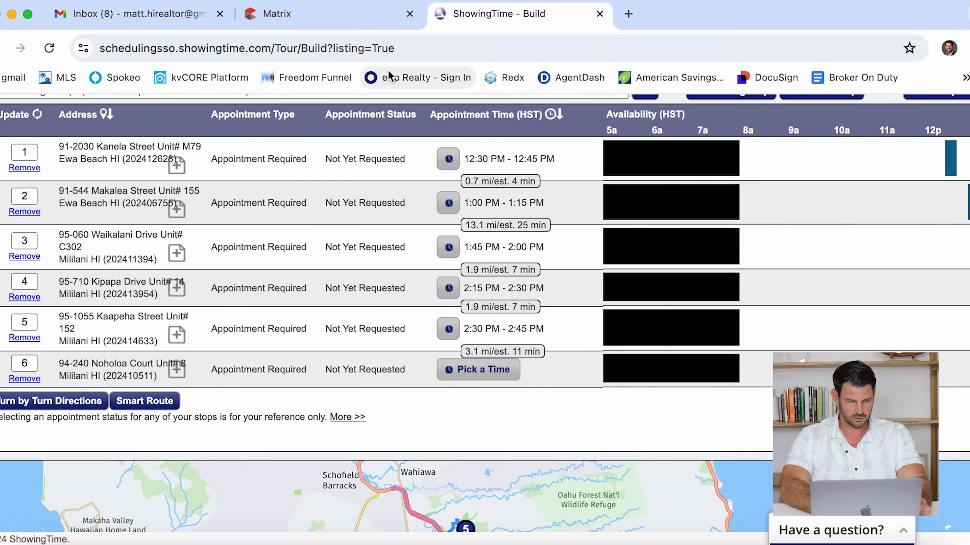
pyautogui.click(318, 17)
pyautogui.scroll(10, 251, 269)
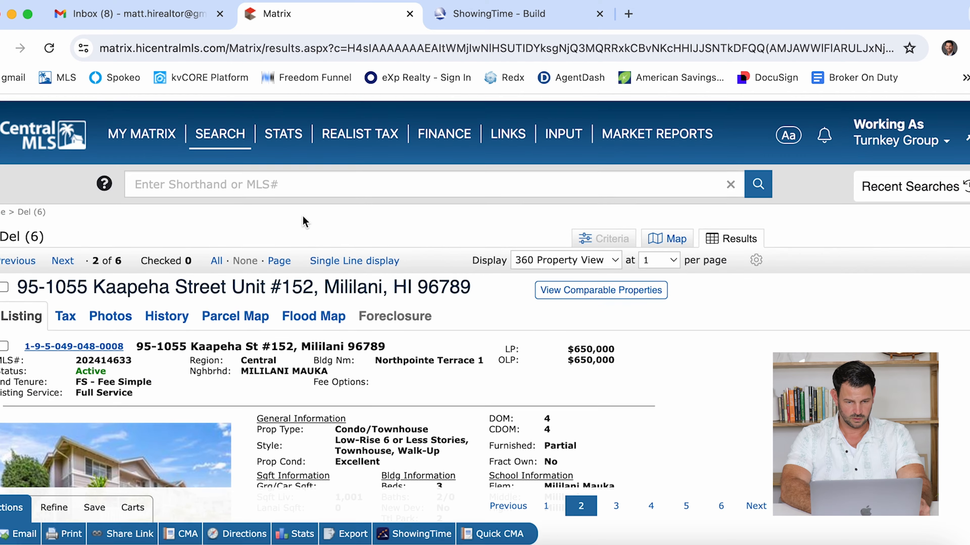
pyautogui.click(332, 255)
pyautogui.scroll(-2, 382, 302)
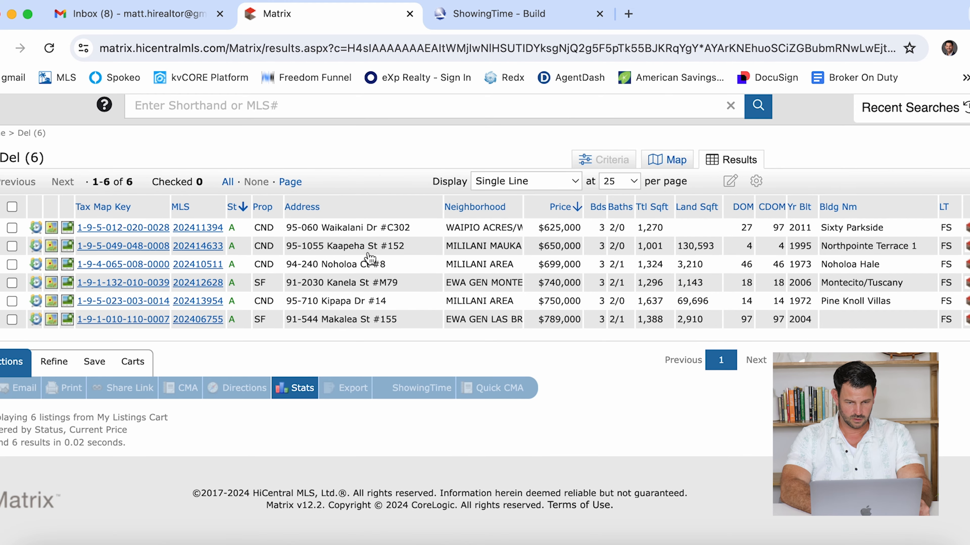
pyautogui.click(193, 265)
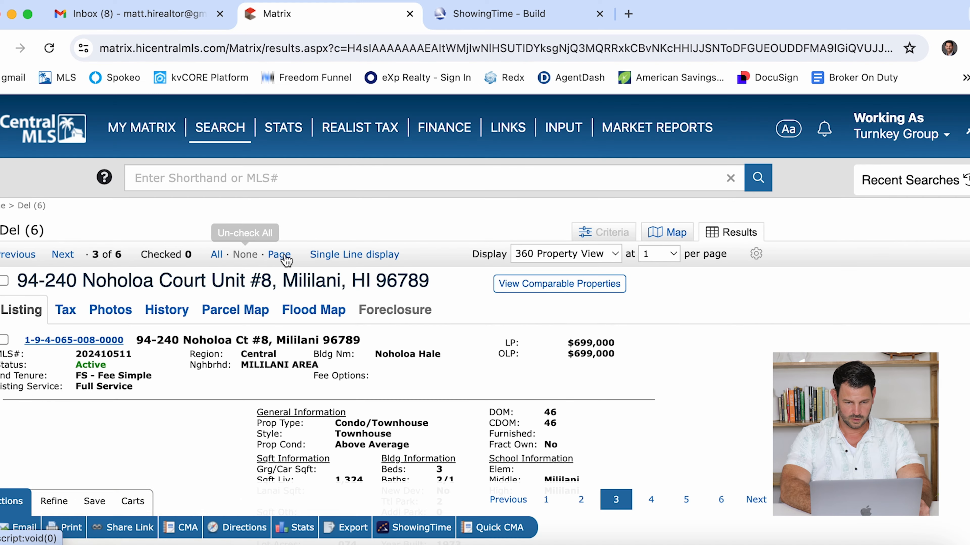
pyautogui.scroll(-10, 294, 271)
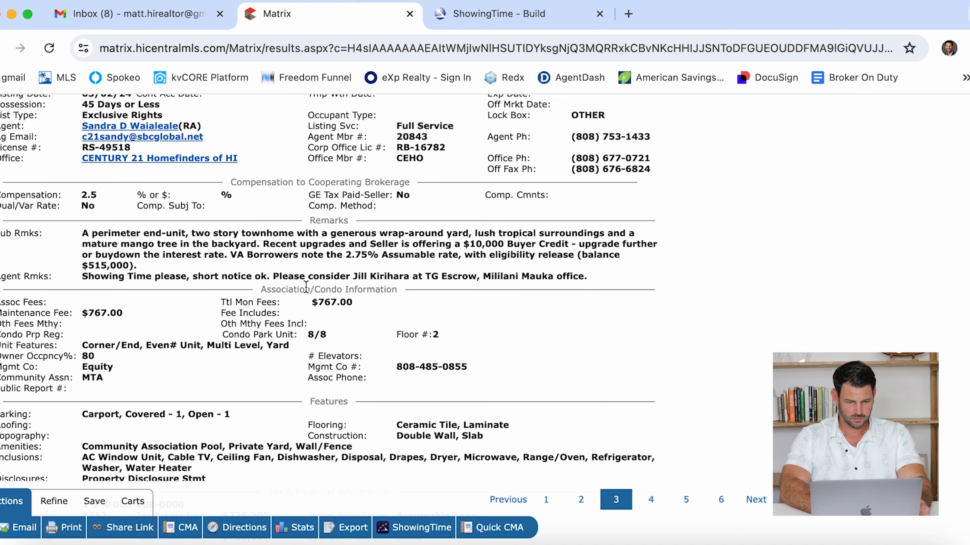
pyautogui.scroll(1, 306, 287)
pyautogui.scroll(3, 305, 307)
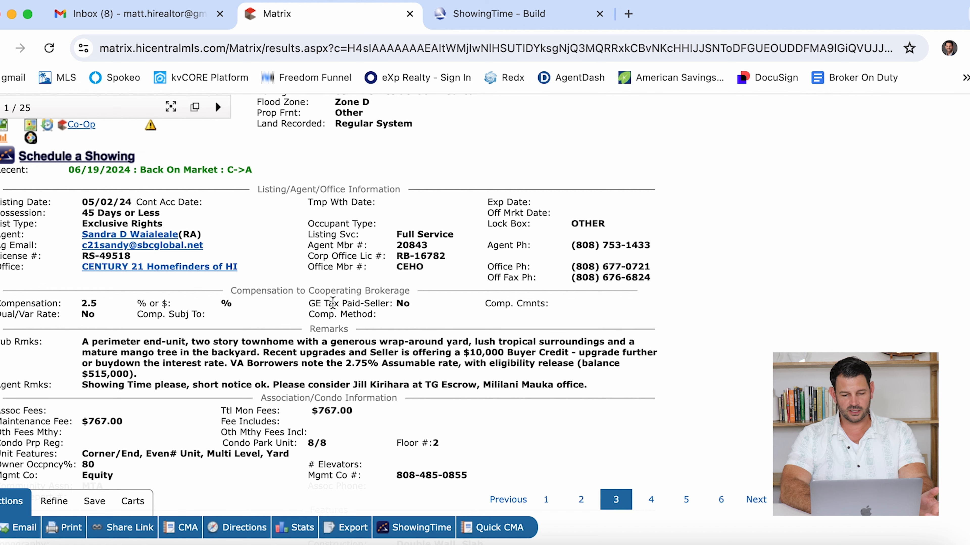
pyautogui.click(515, 19)
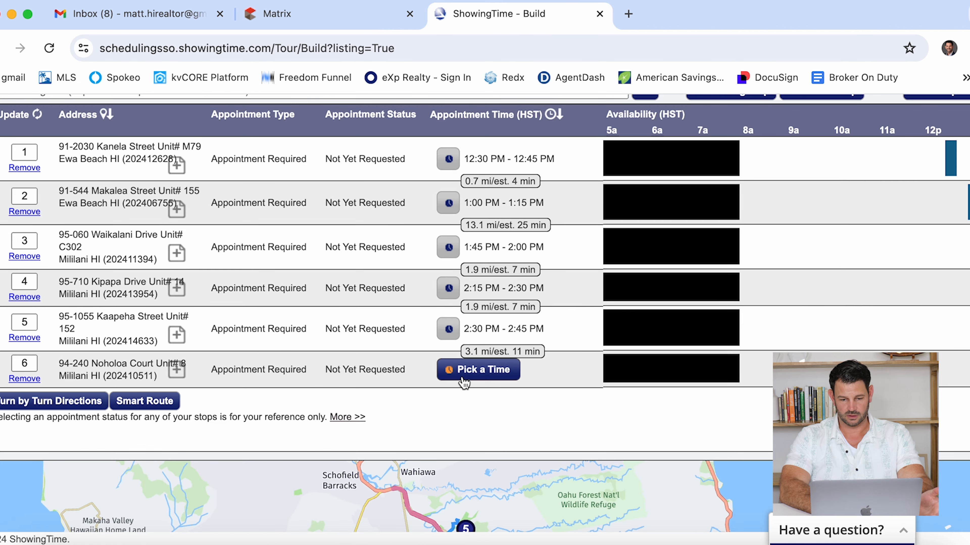
pyautogui.click(473, 375)
pyautogui.click(545, 217)
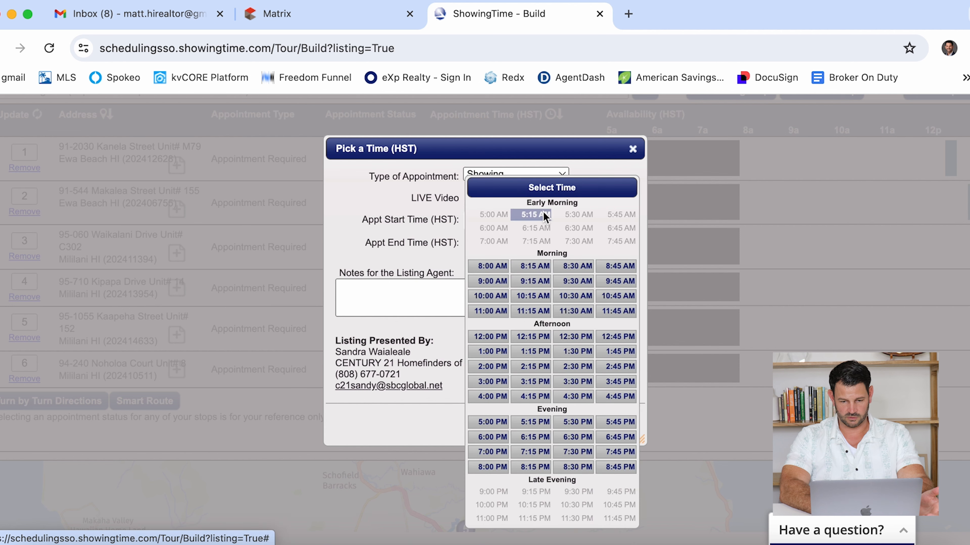
pyautogui.click(498, 382)
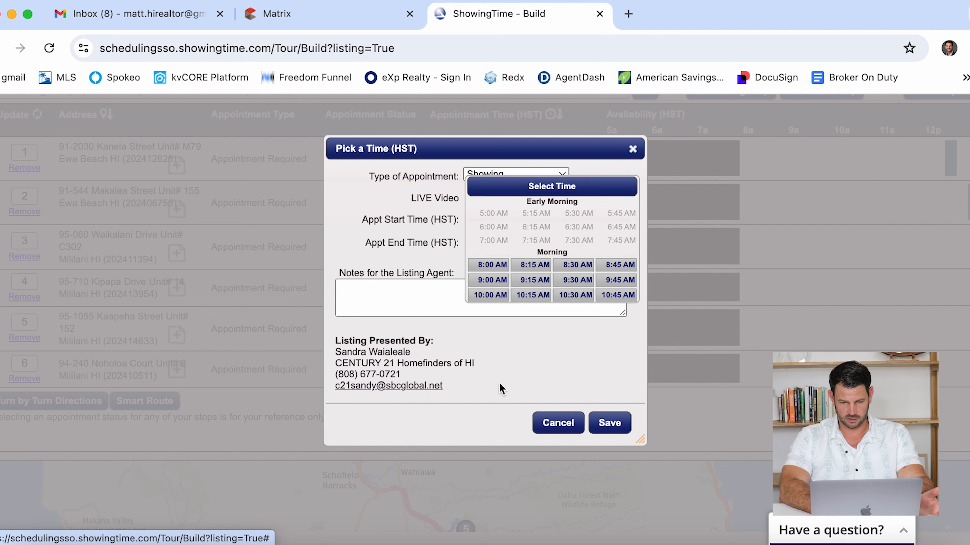
pyautogui.click(603, 430)
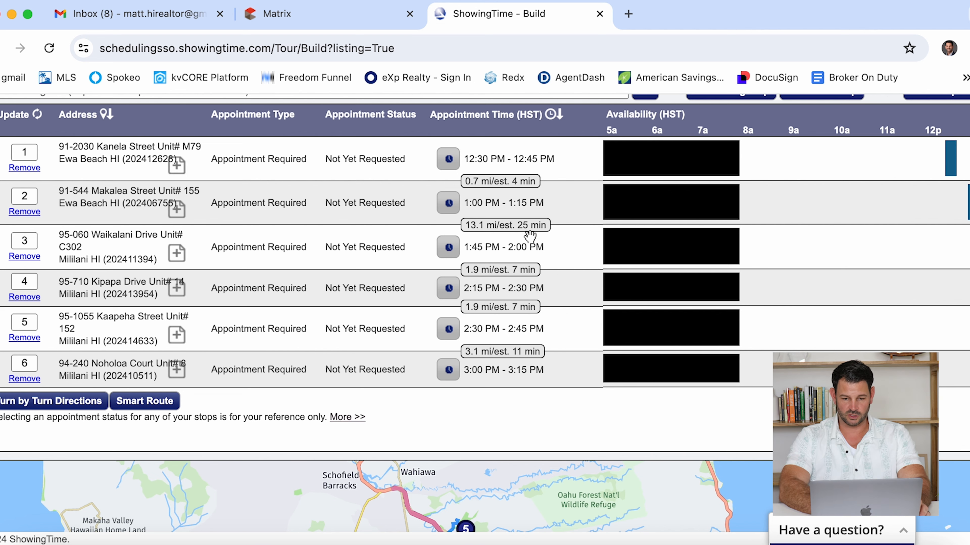
pyautogui.scroll(3, 531, 237)
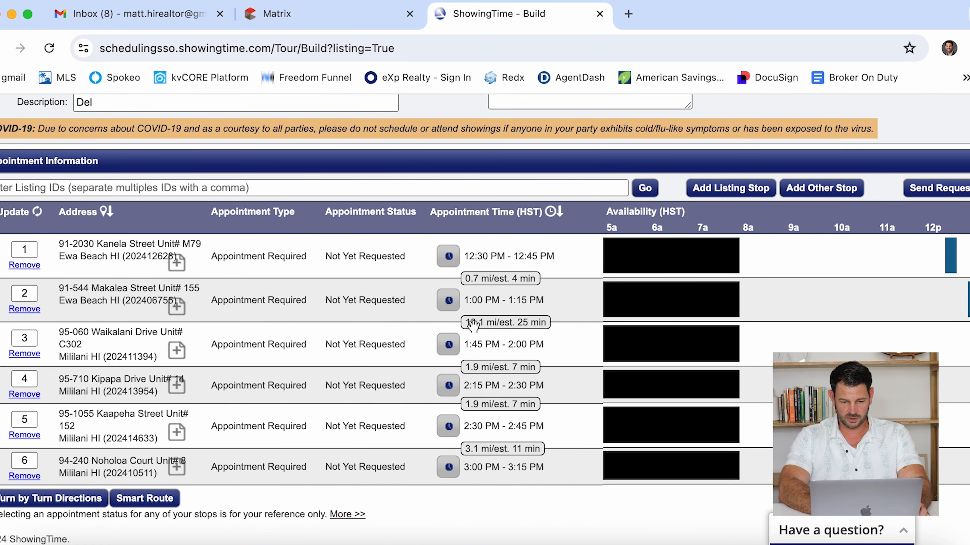
pyautogui.scroll(-5, 527, 389)
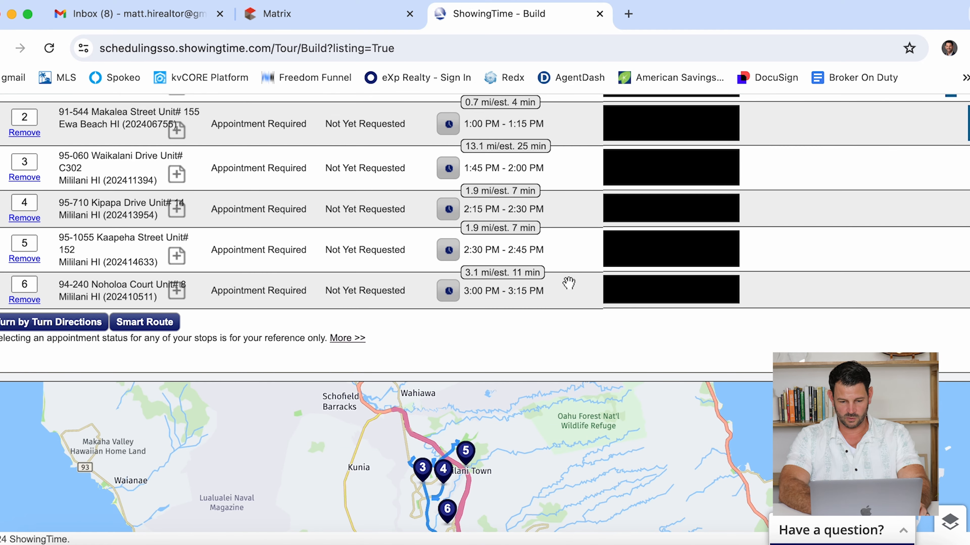
pyautogui.scroll(4, 567, 284)
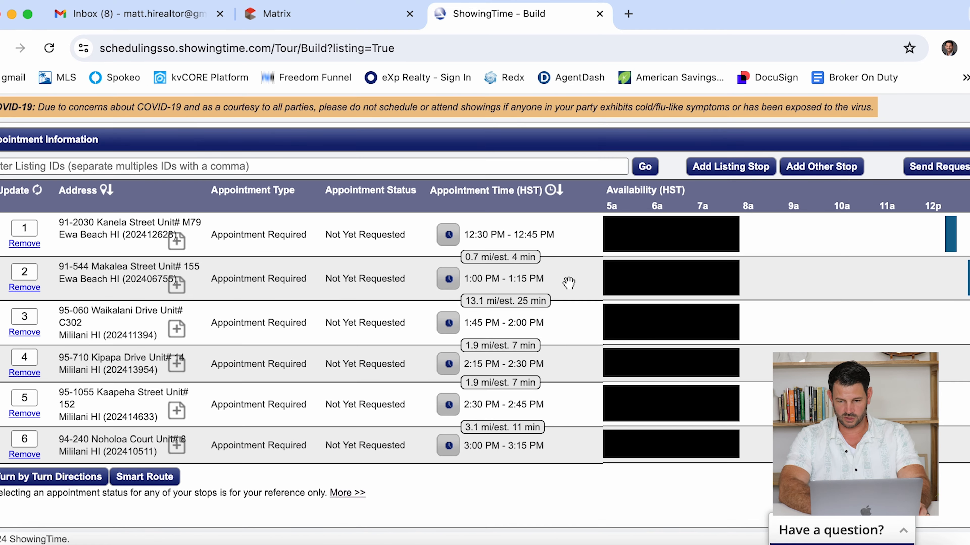
# - Send the tour's showing requests and confirm all six stops, 12:30–3:15 PM, read Requested
pyautogui.click(920, 165)
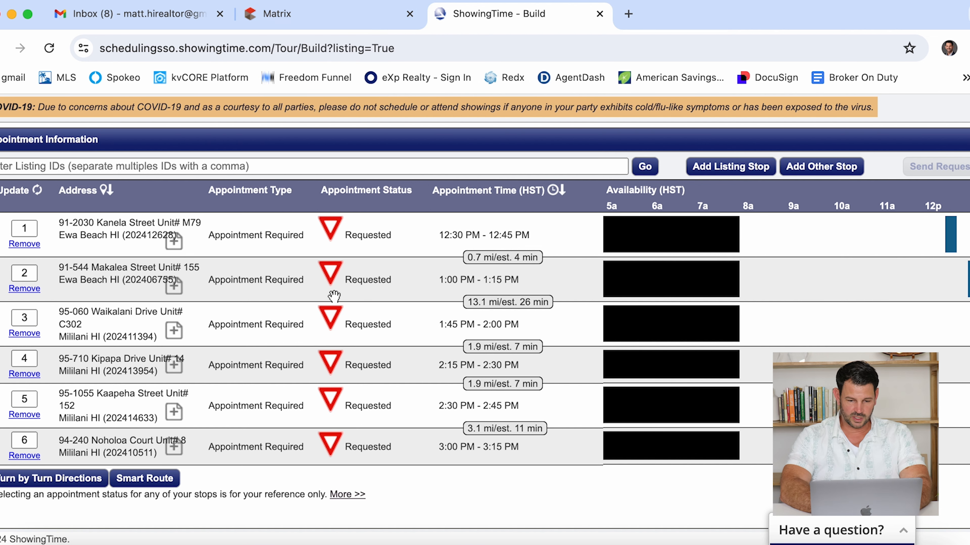
pyautogui.scroll(2, 502, 261)
pyautogui.scroll(-2, 501, 261)
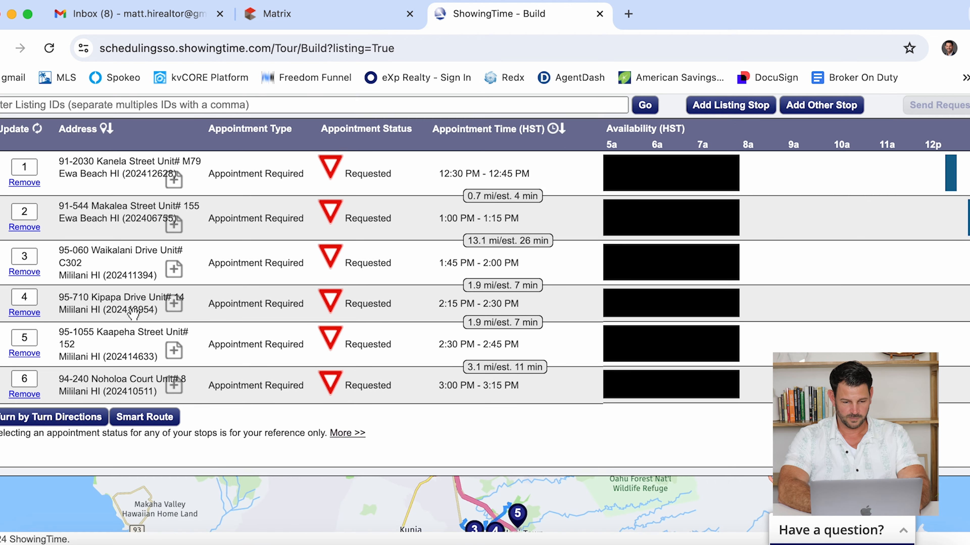
pyautogui.click(174, 387)
pyautogui.click(387, 223)
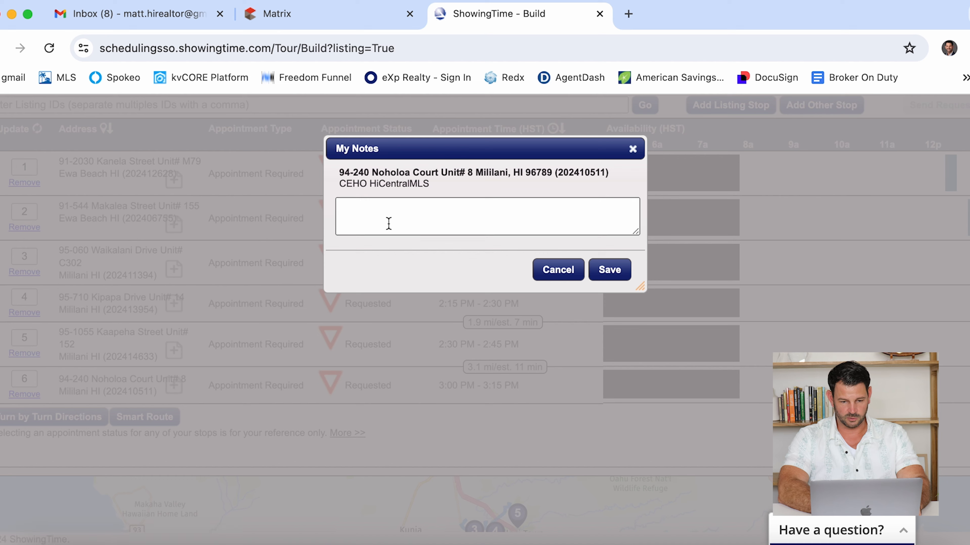
pyautogui.write('CONFRIEMD')
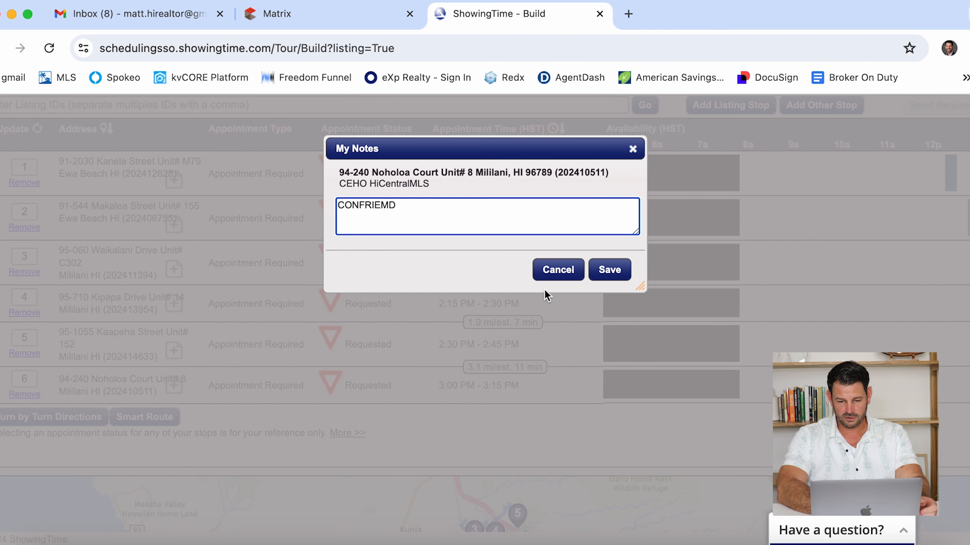
pyautogui.click(560, 270)
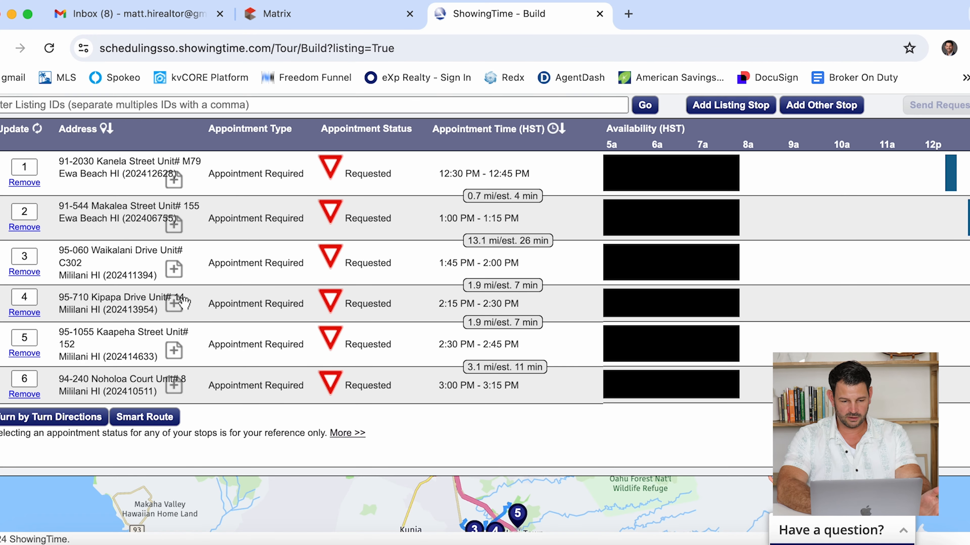
pyautogui.scroll(-3, 184, 302)
pyautogui.scroll(3, 184, 304)
pyautogui.scroll(3, 352, 285)
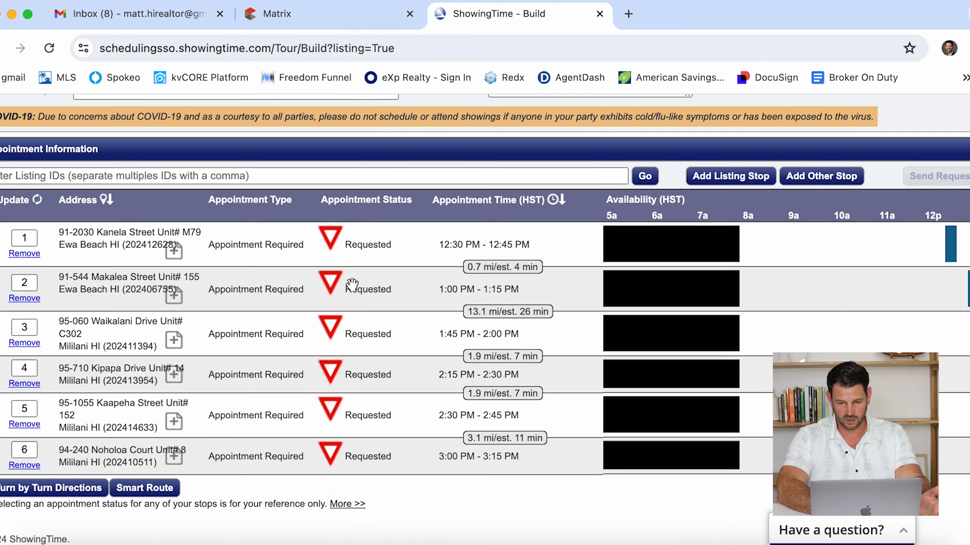
pyautogui.scroll(3, 352, 285)
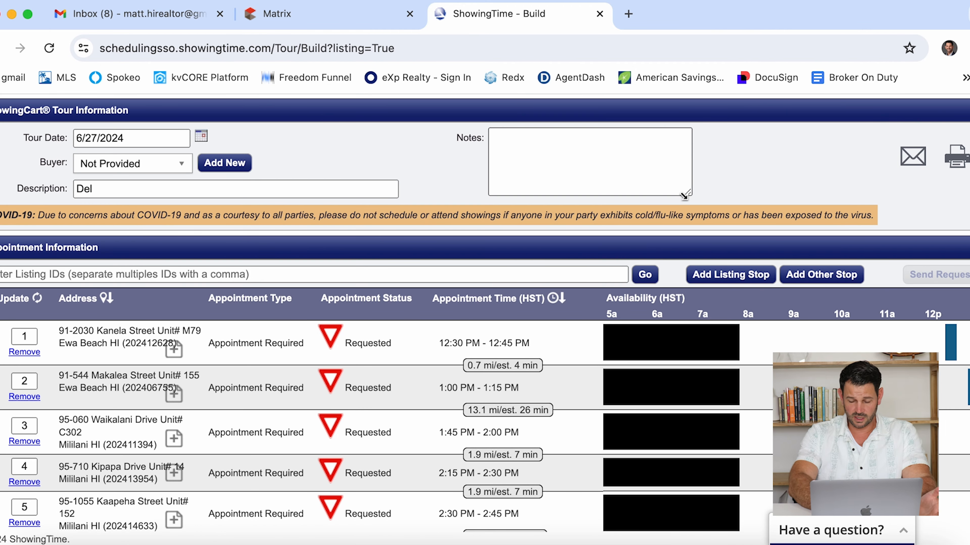
# - Open the printable Tour Details page and review listing 1's status, beds, baths and size
pyautogui.click(959, 160)
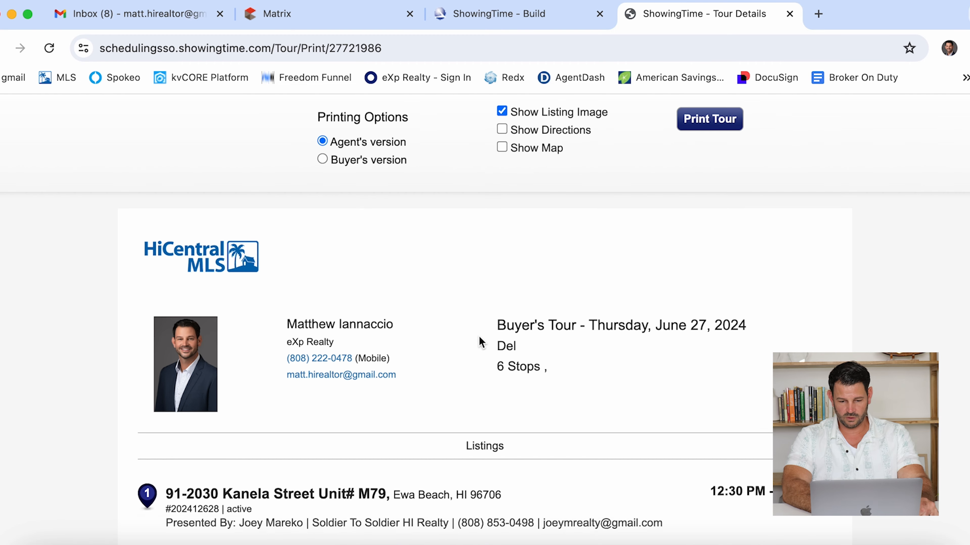
pyautogui.scroll(-8, 480, 341)
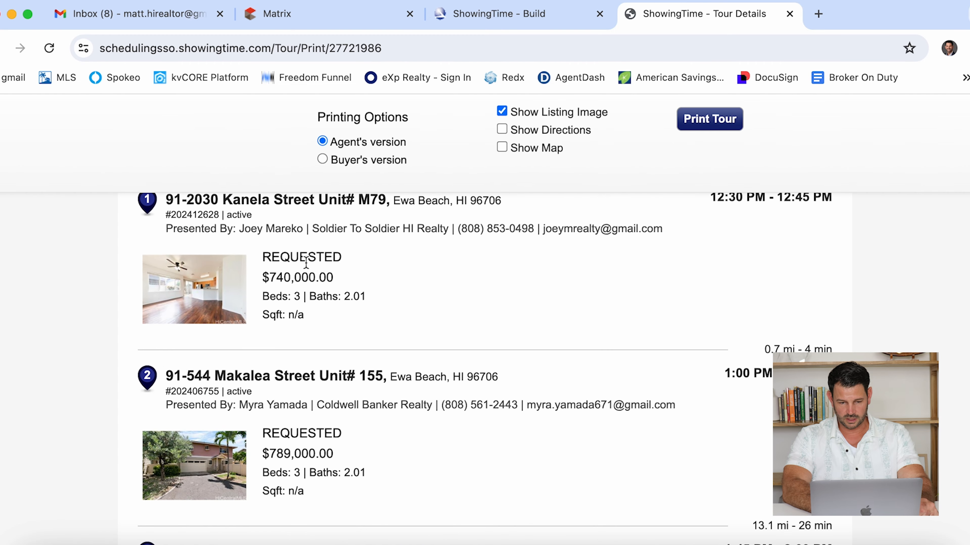
pyautogui.moveTo(352, 264); pyautogui.dragTo(262, 256)
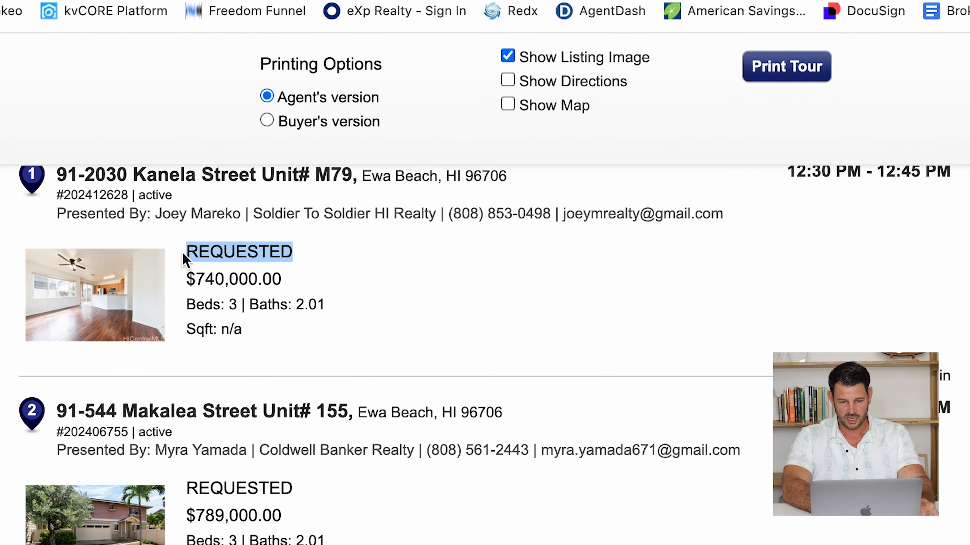
pyautogui.click(407, 277)
pyautogui.moveTo(483, 281); pyautogui.dragTo(616, 290)
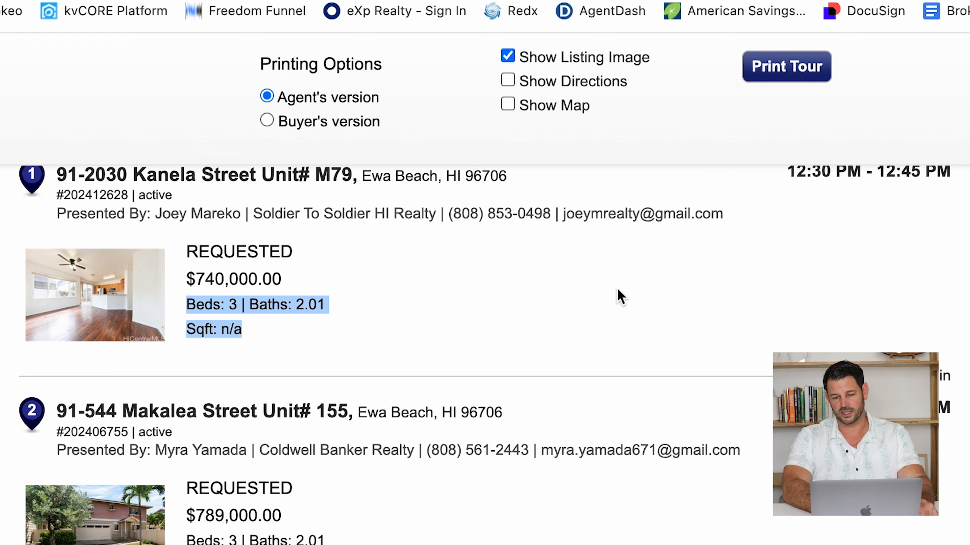
pyautogui.click(588, 296)
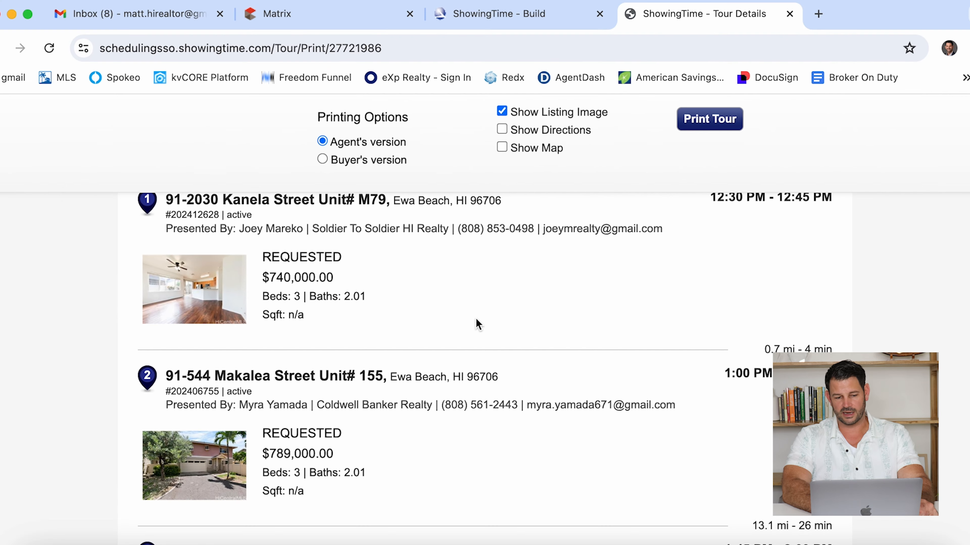
pyautogui.scroll(-10, 376, 422)
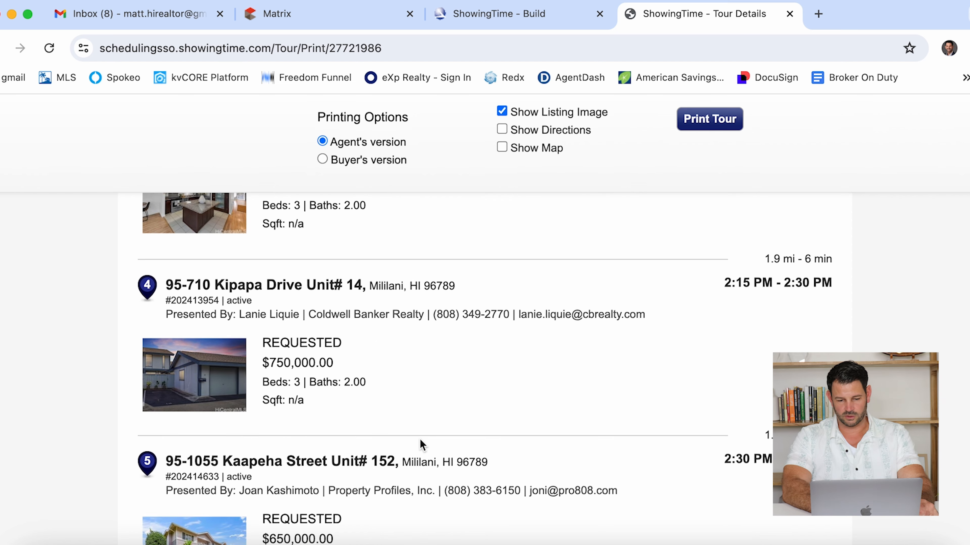
pyautogui.scroll(-8, 420, 438)
pyautogui.scroll(8, 419, 438)
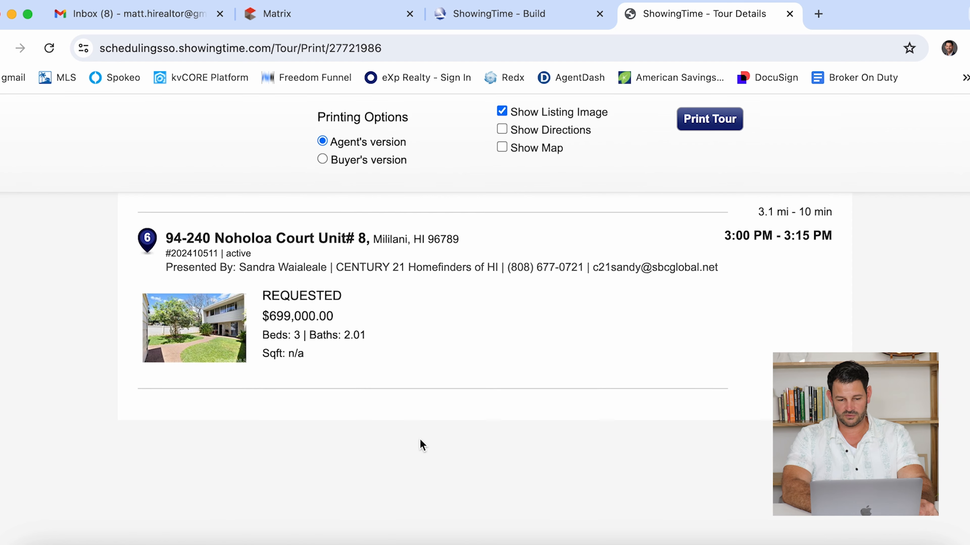
pyautogui.scroll(10, 420, 440)
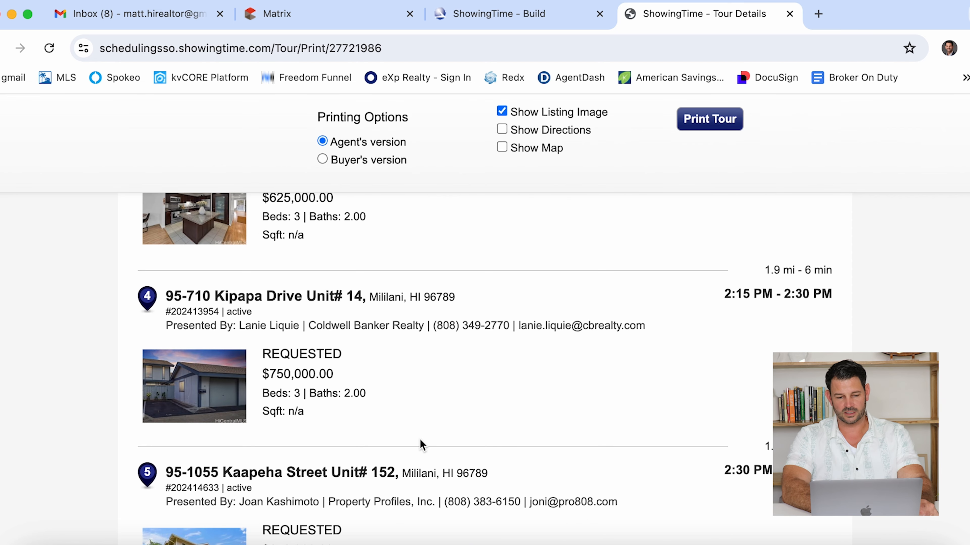
pyautogui.scroll(3, 419, 438)
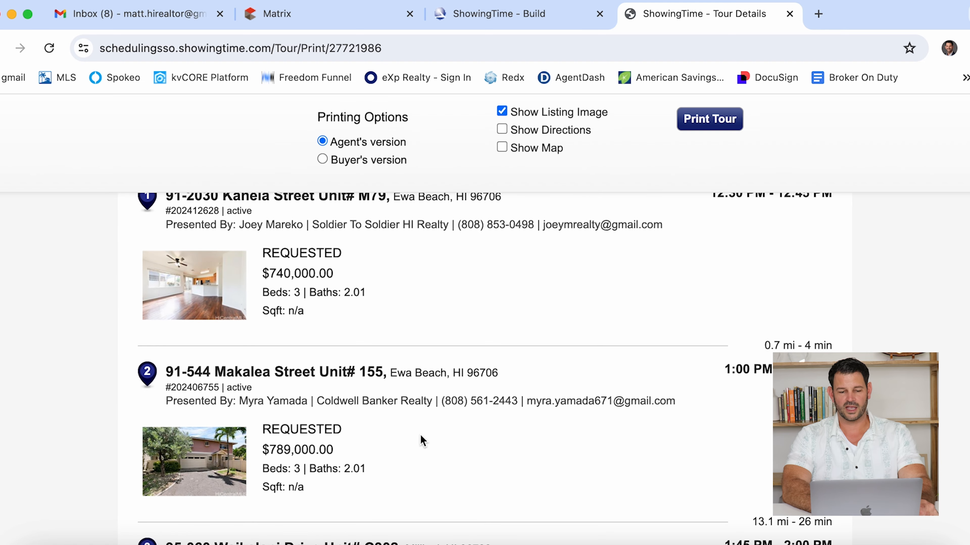
pyautogui.click(499, 13)
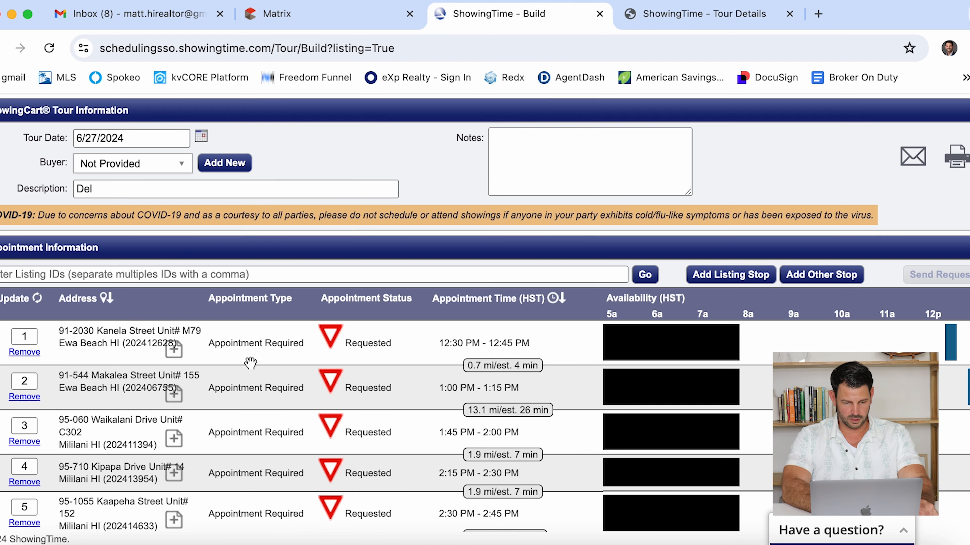
pyautogui.click(174, 394)
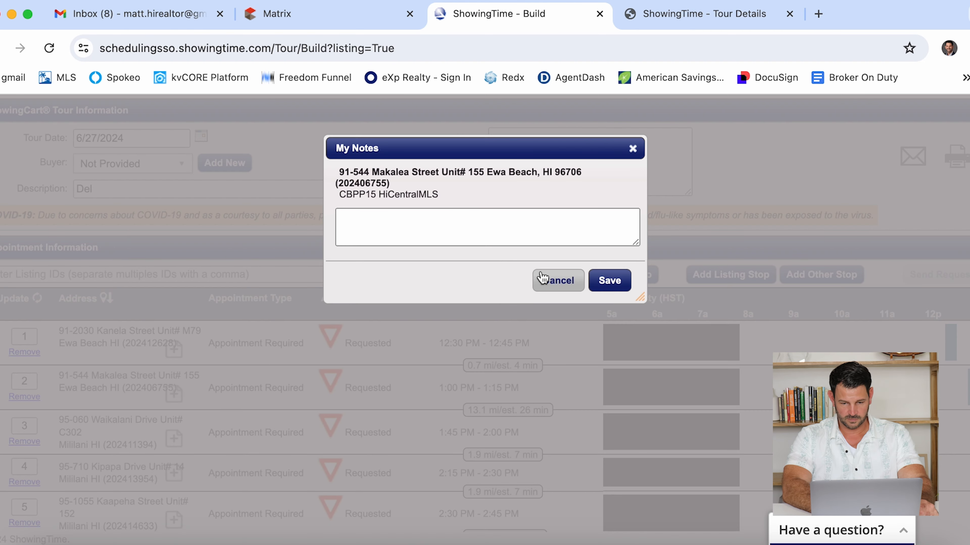
pyautogui.click(550, 279)
pyautogui.click(652, 19)
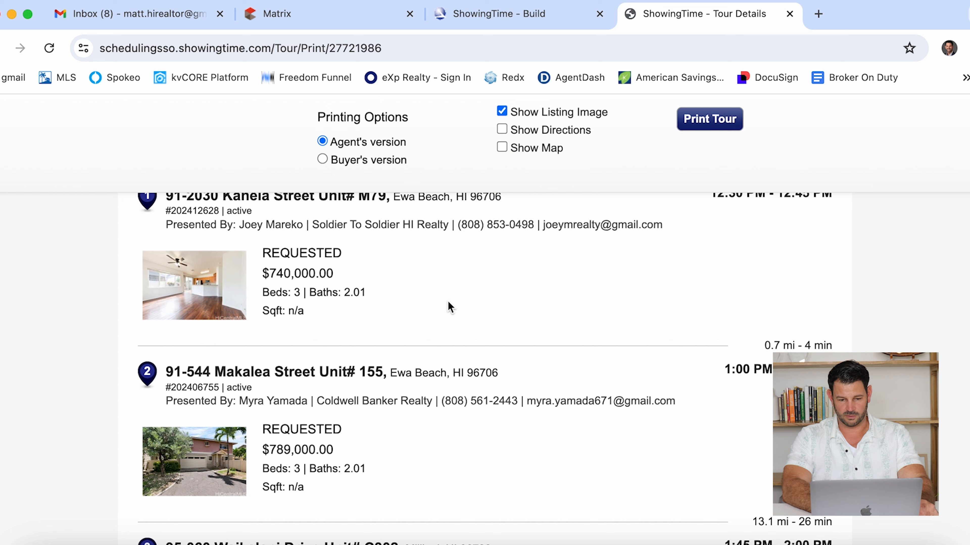
pyautogui.scroll(3, 493, 298)
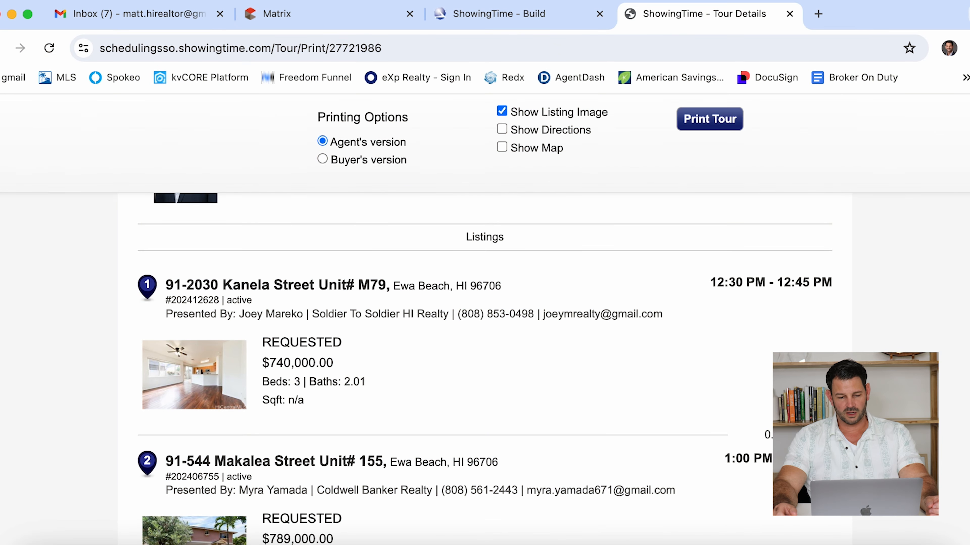
pyautogui.scroll(-3, 749, 452)
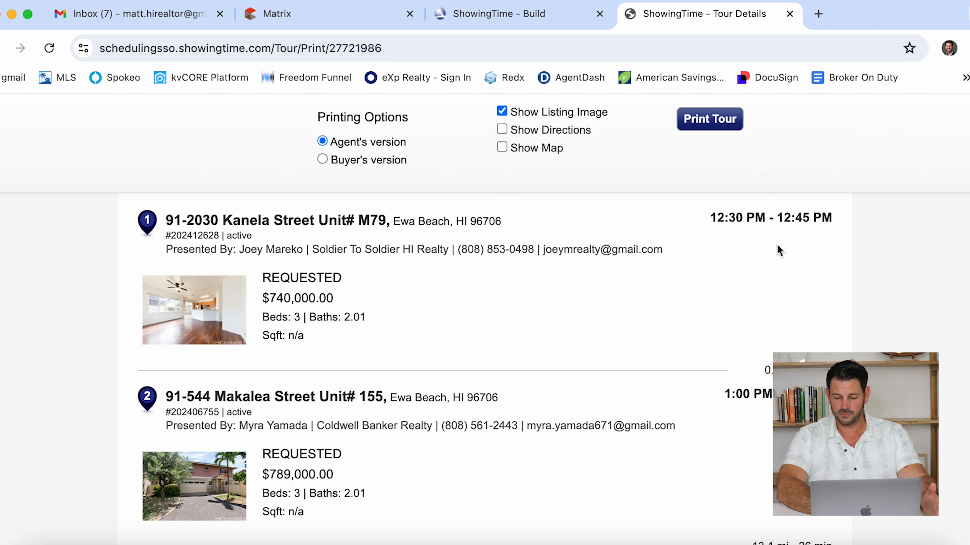
pyautogui.scroll(2, 704, 362)
pyautogui.scroll(2, 704, 362)
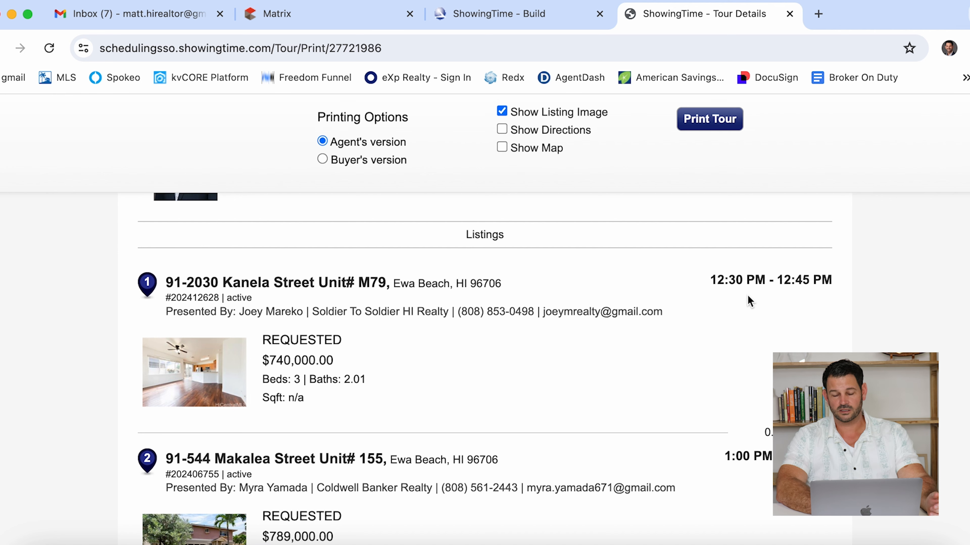
pyautogui.scroll(-6, 485, 369)
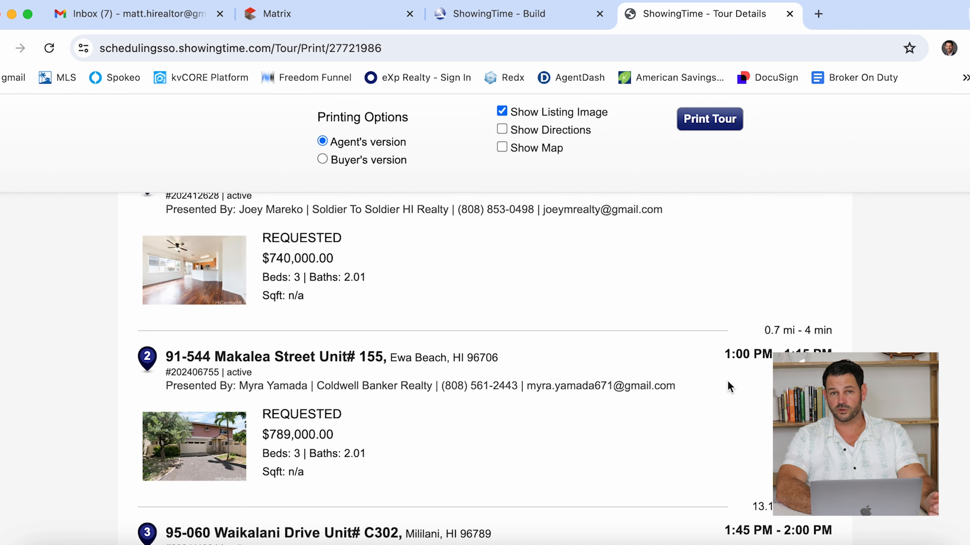